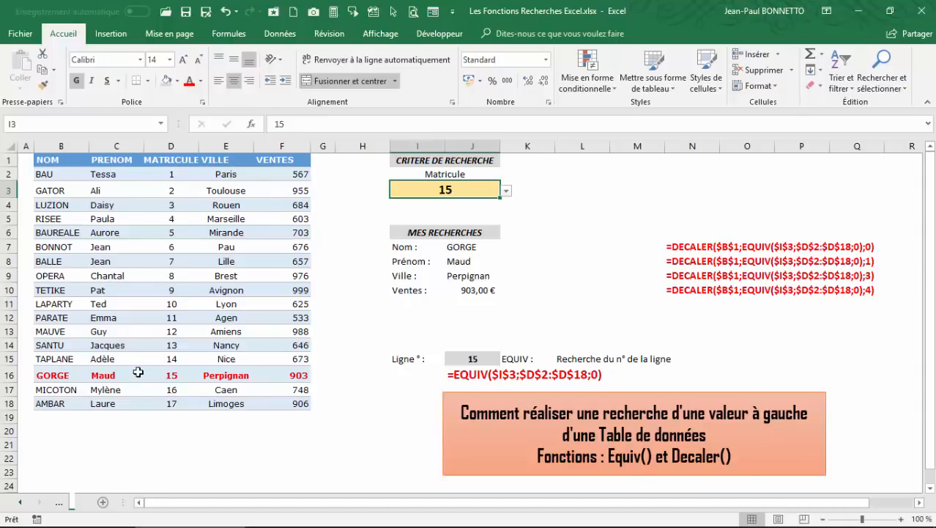
Step: Enter the formula =RECHERCHEV(I3;B1:F18;4;0) in cell L3 to look up the matricule criterion in the whole data table
left_click(580, 189)
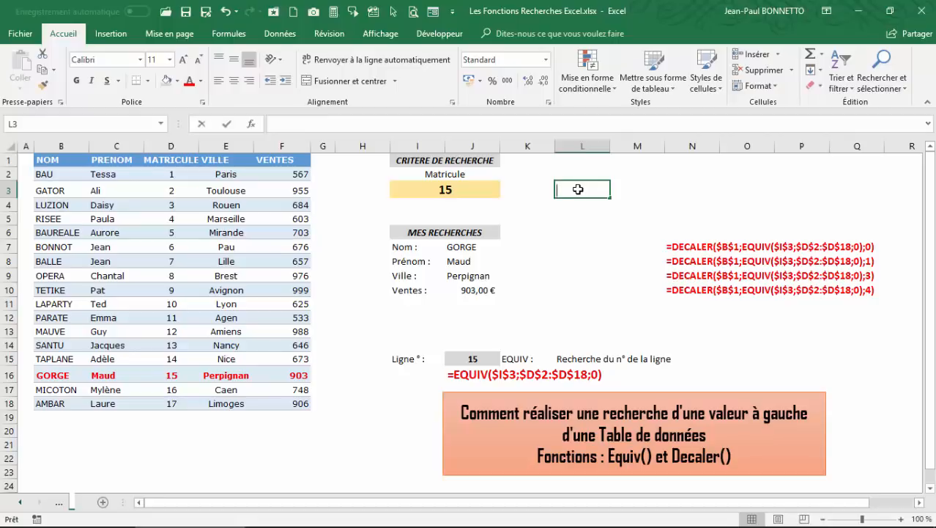
type("=rec")
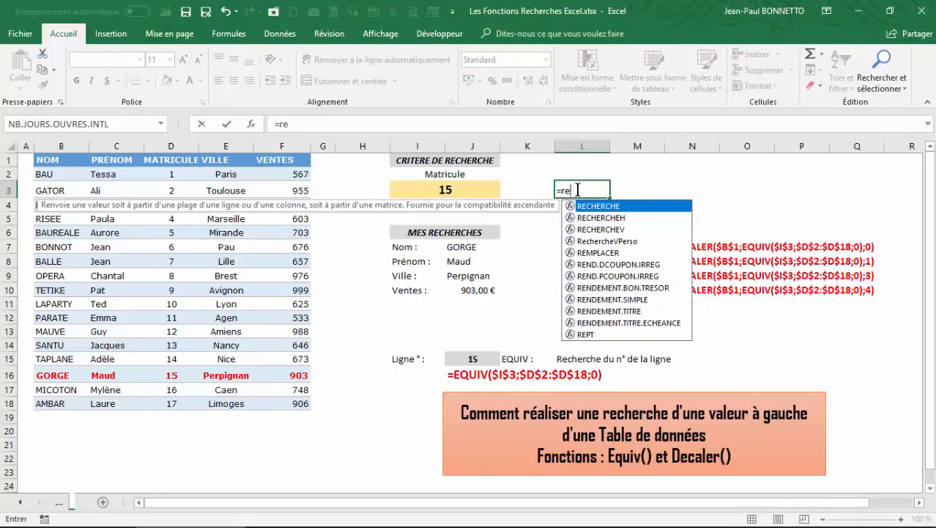
left_click(600, 229)
double_click(600, 228)
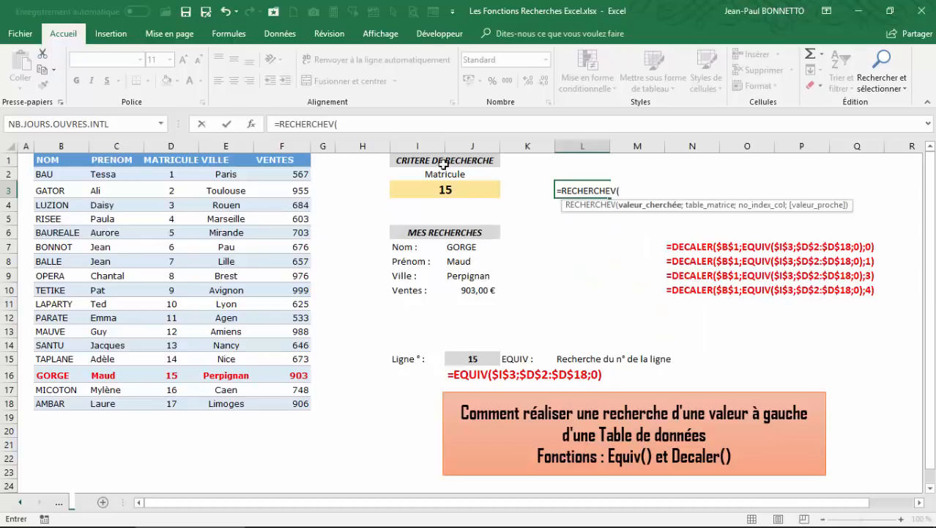
left_click(444, 188)
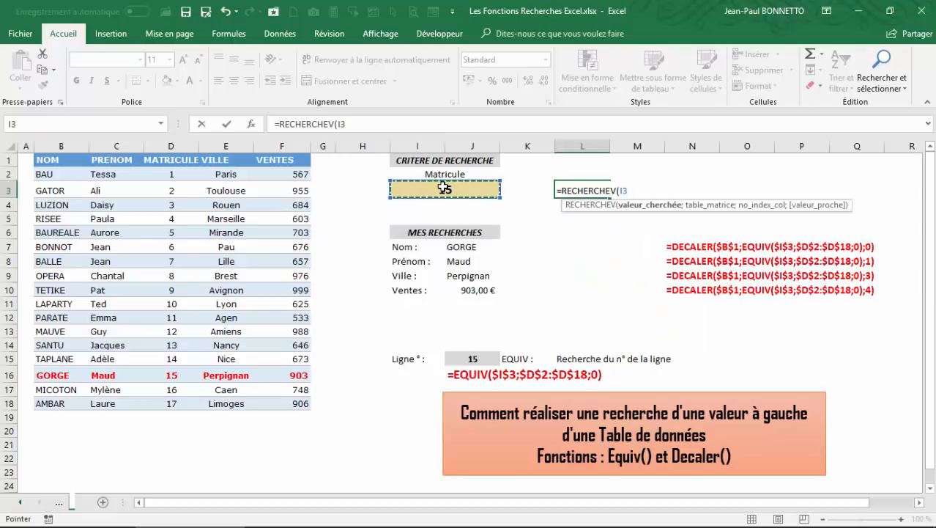
type(";")
left_click_drag(53, 160, 57, 174)
left_click_drag(184, 199, 268, 402)
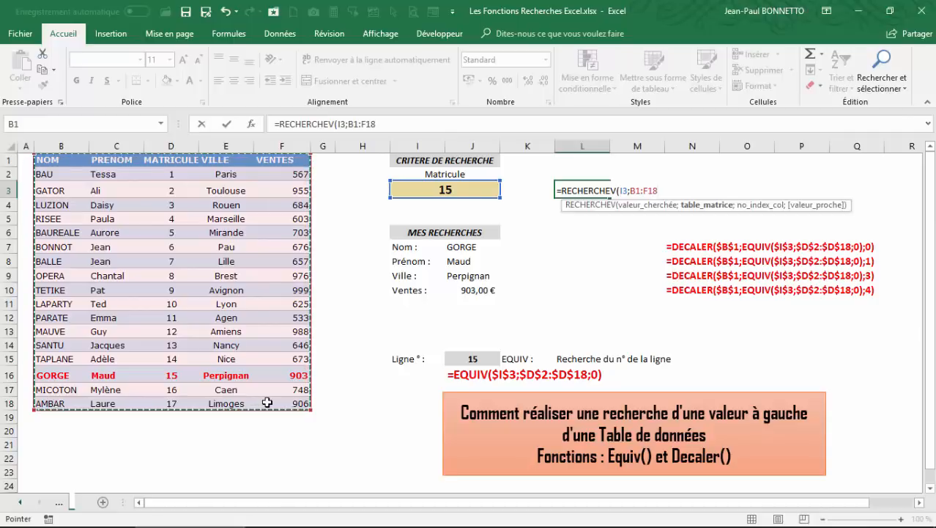
type(";4")
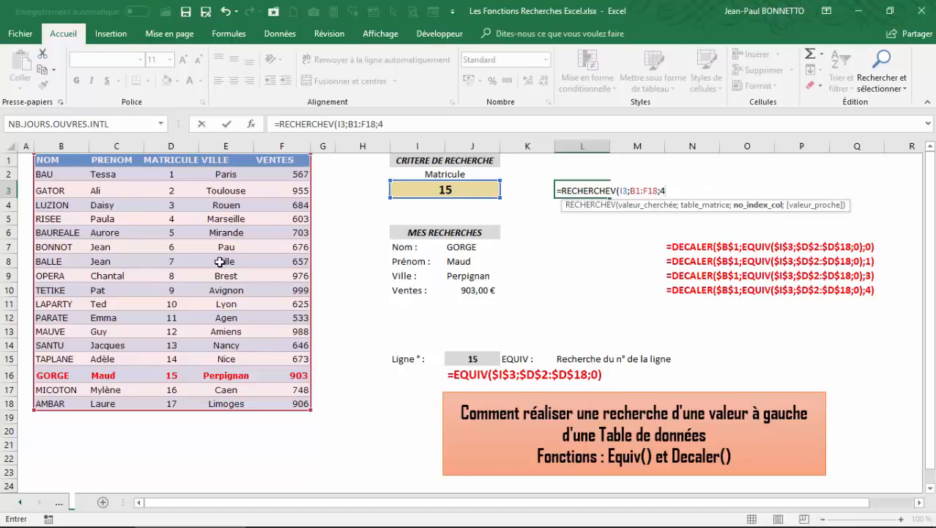
type(";")
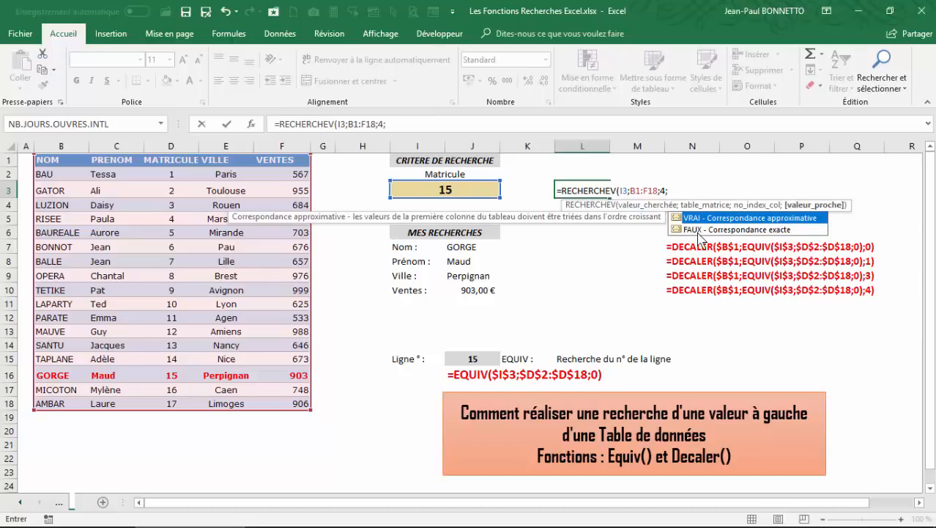
type("0)")
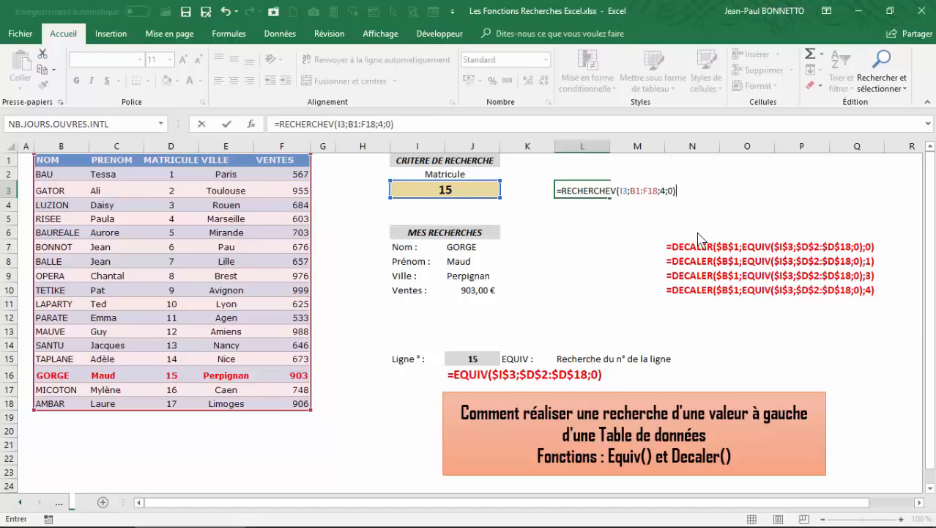
key("Return")
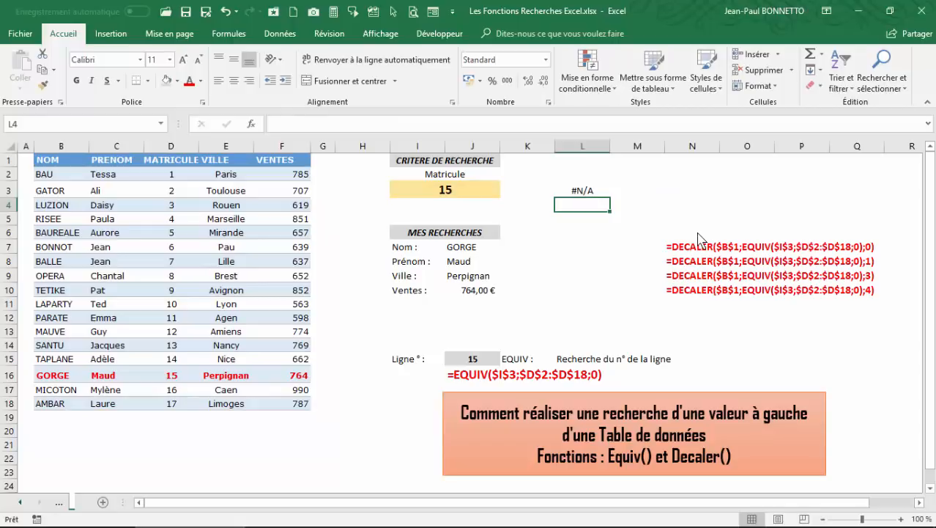
Step: Change the RECHERCHEV formula in L3 to use the table range D1:F18 and column index 2
left_click(589, 189)
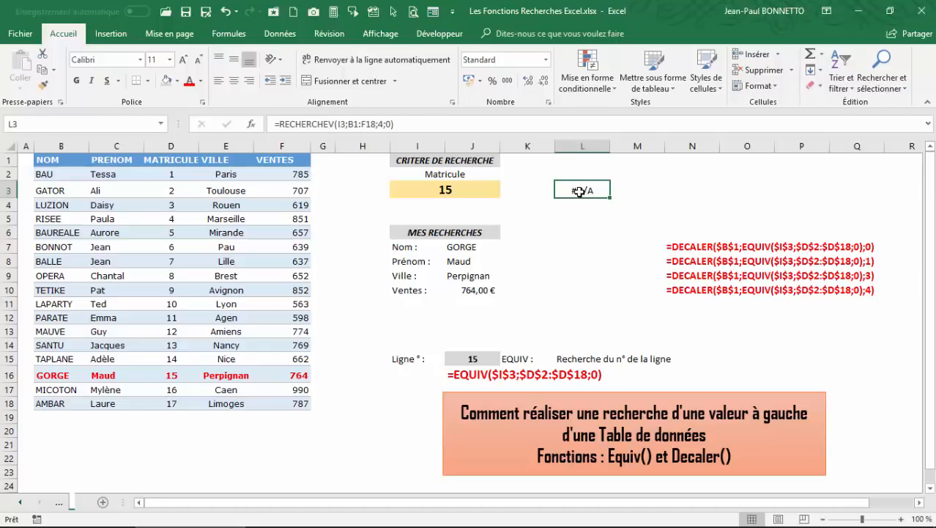
left_click(312, 124)
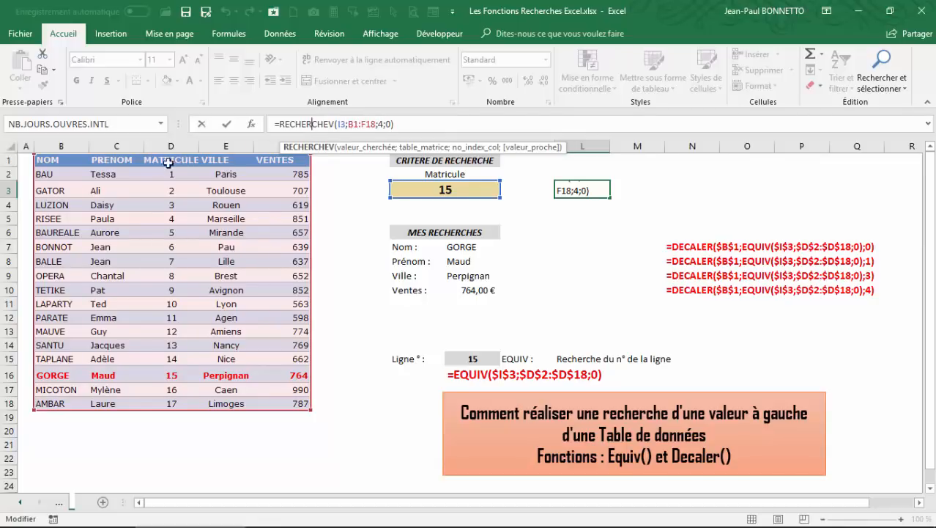
left_click(356, 124)
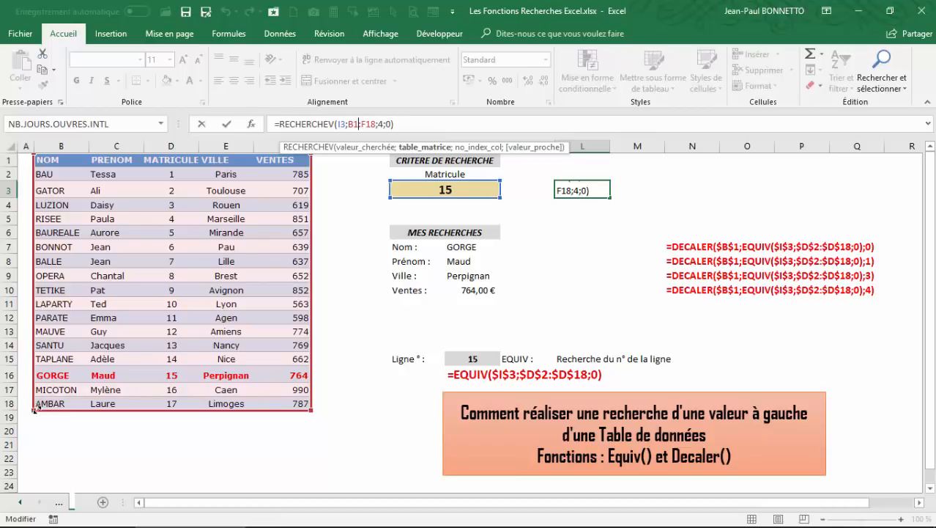
left_click_drag(35, 410, 144, 409)
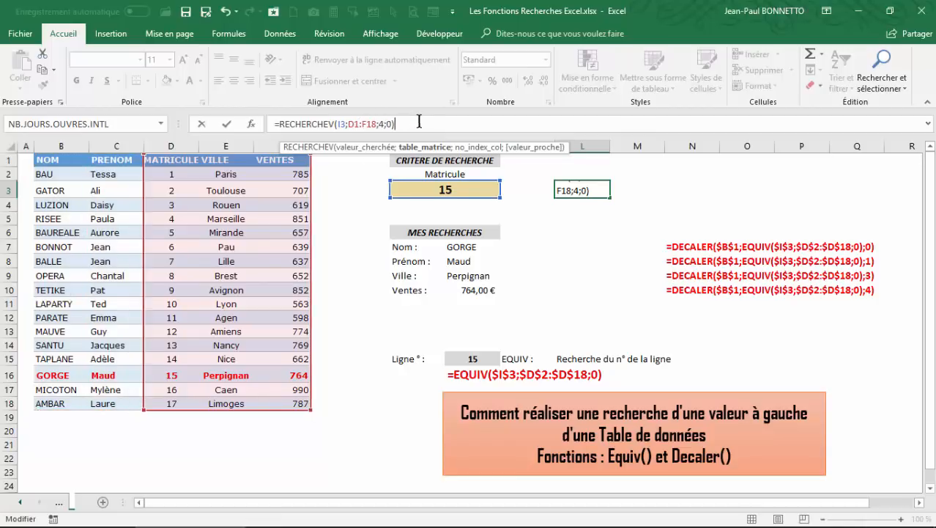
double_click(380, 124)
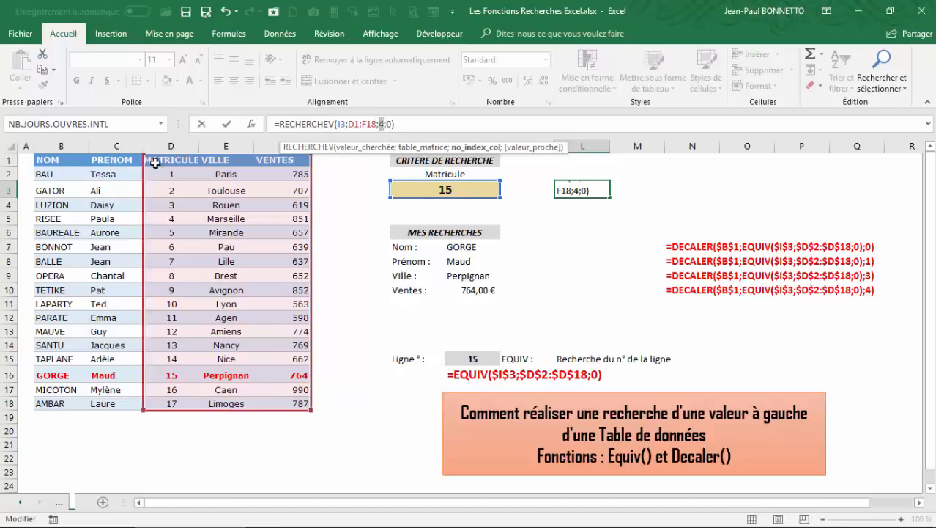
type("2")
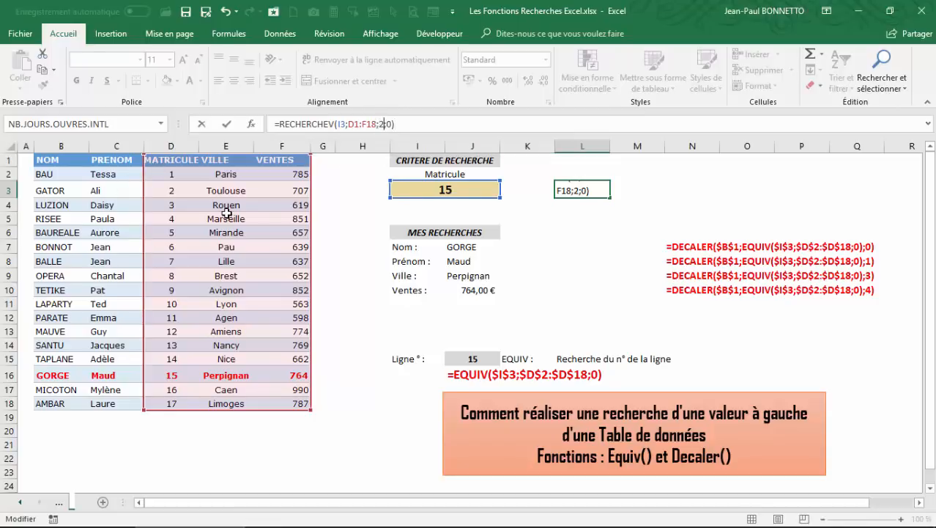
key("Return")
Step: Try a column index of -3 in the RECHERCHEV formula in L3 to reach a column left of the matricule
left_click(595, 190)
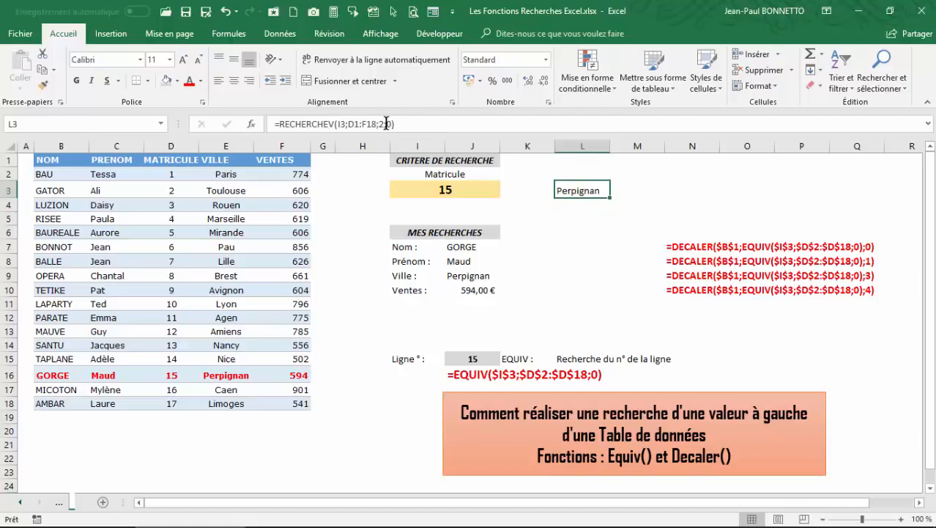
double_click(384, 123)
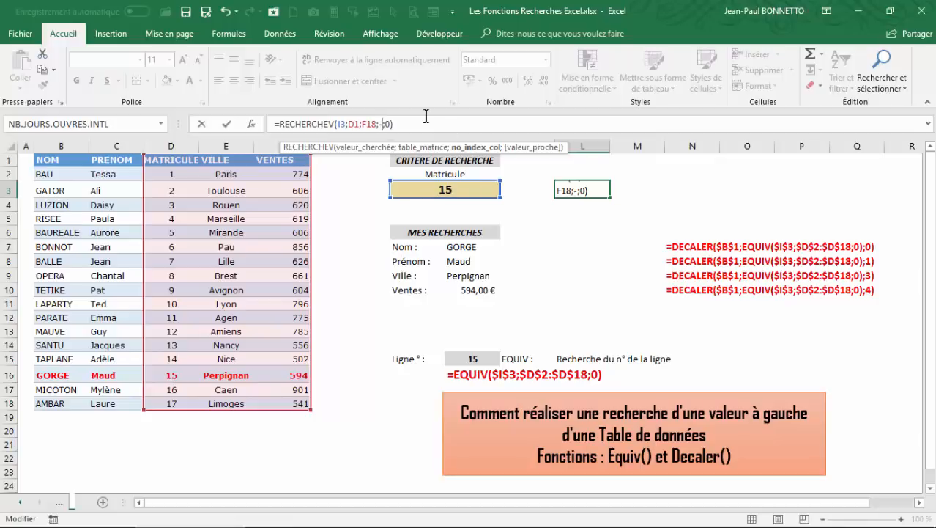
key("Return")
left_click(587, 188)
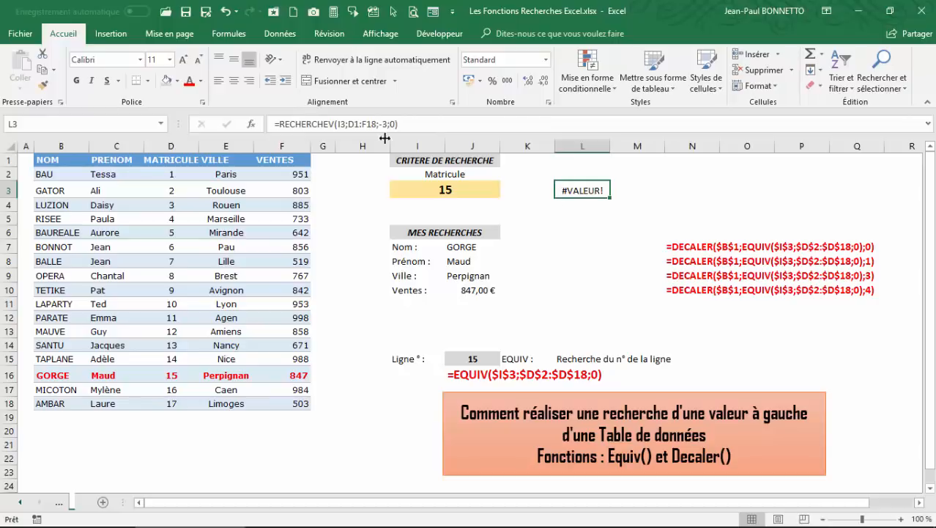
Step: Clear the RECHERCHEV test formula from cell L3
left_click(165, 262)
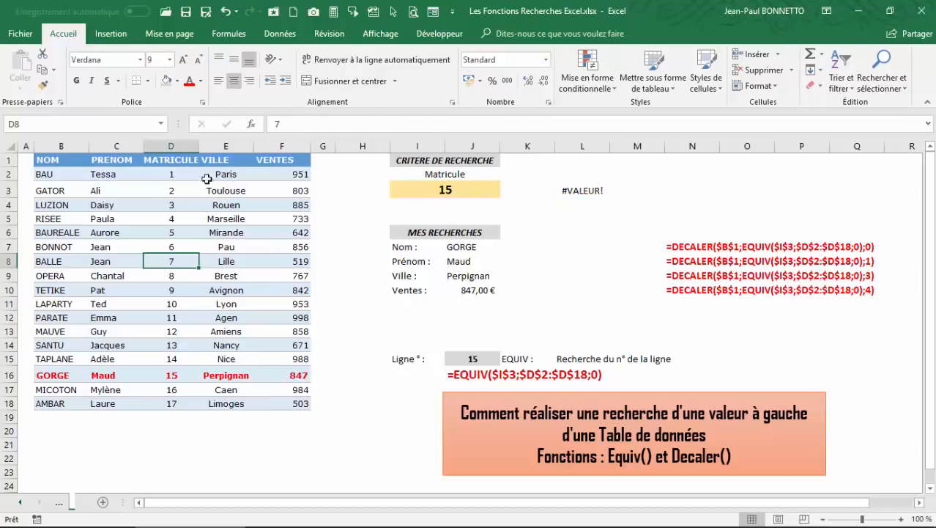
left_click(575, 192)
key("Delete")
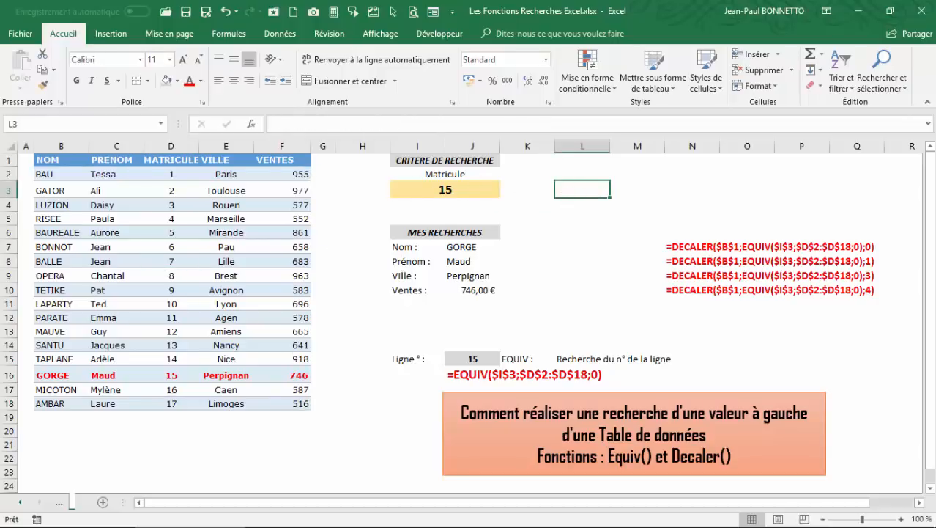
Step: Examine the MATRICULE column's place relative to NOM, the search criterion in I3 and the EQUIV formula in J15
left_click_drag(160, 172, 159, 408)
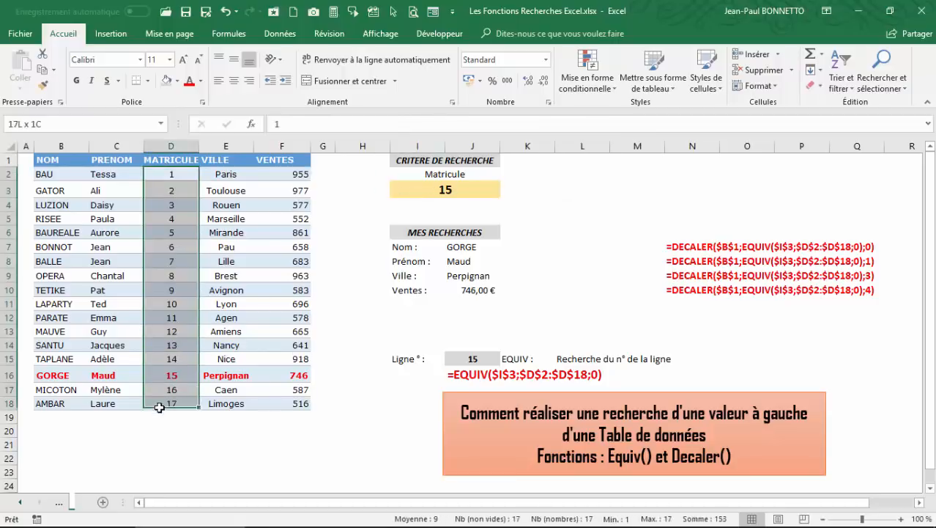
left_click(172, 146)
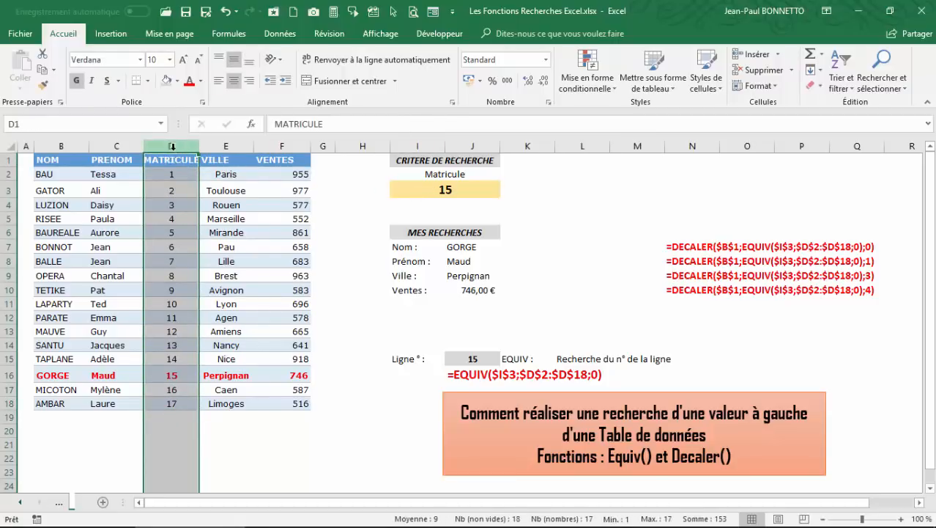
left_click(171, 218)
left_click(65, 218)
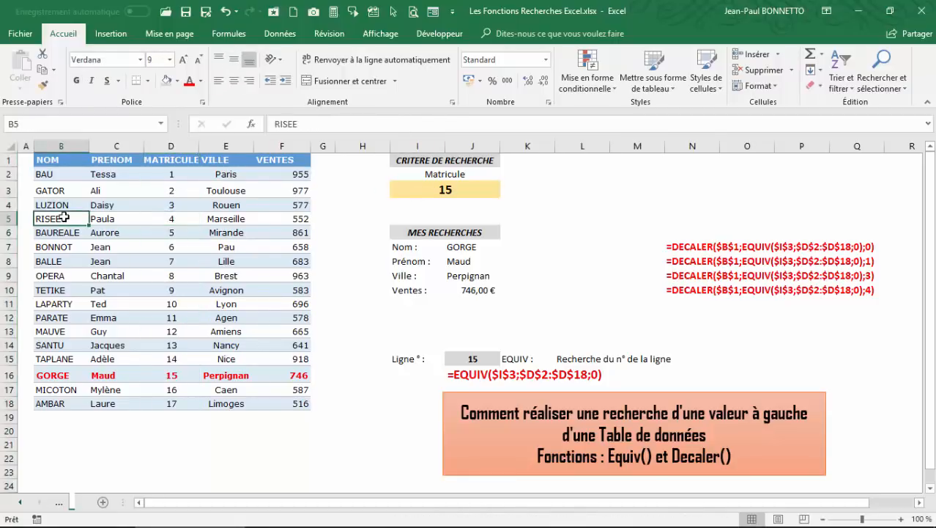
left_click(444, 190)
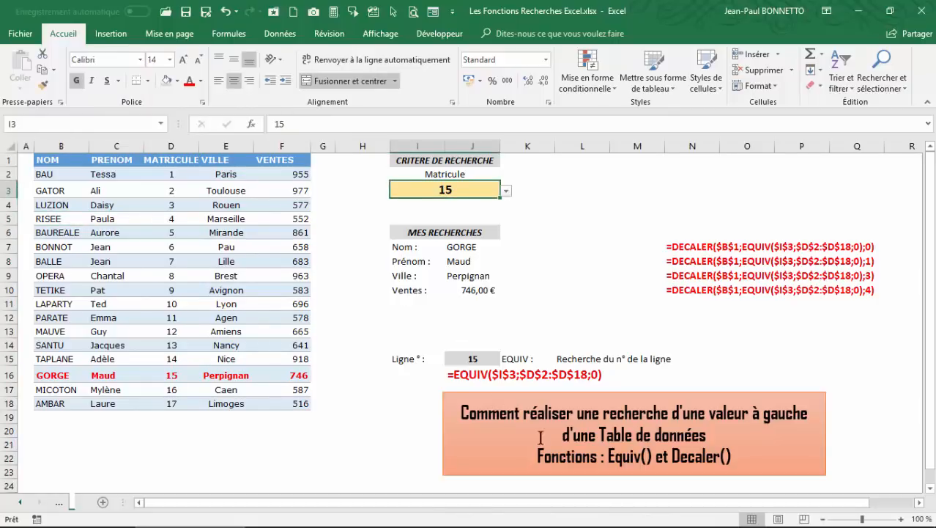
left_click(496, 335)
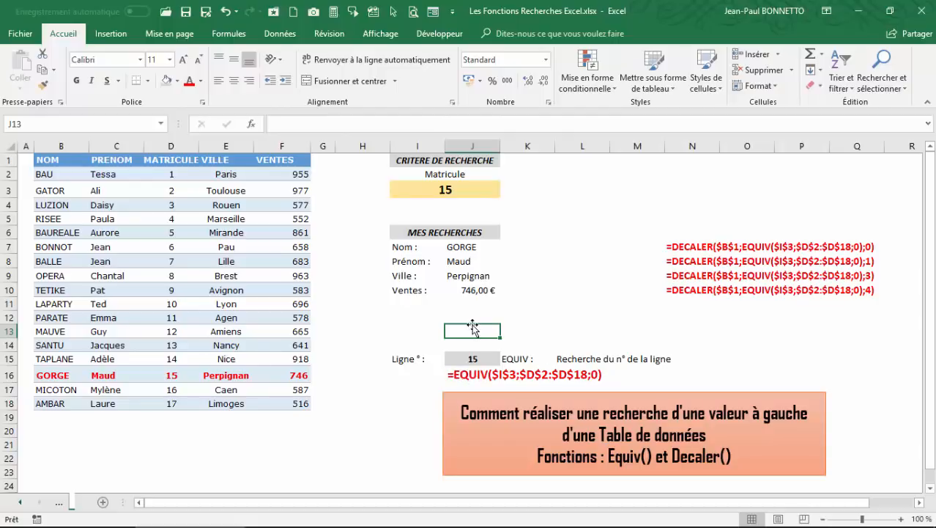
left_click(463, 357)
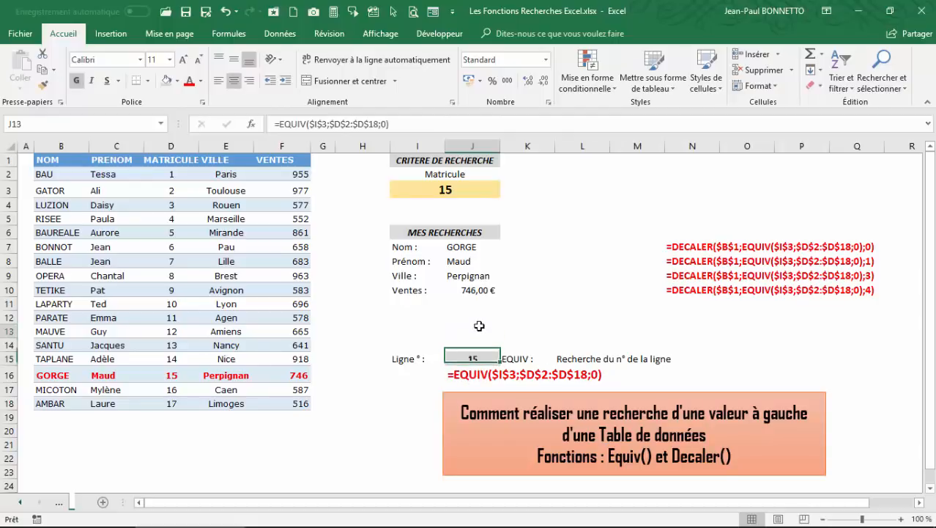
left_click(475, 333)
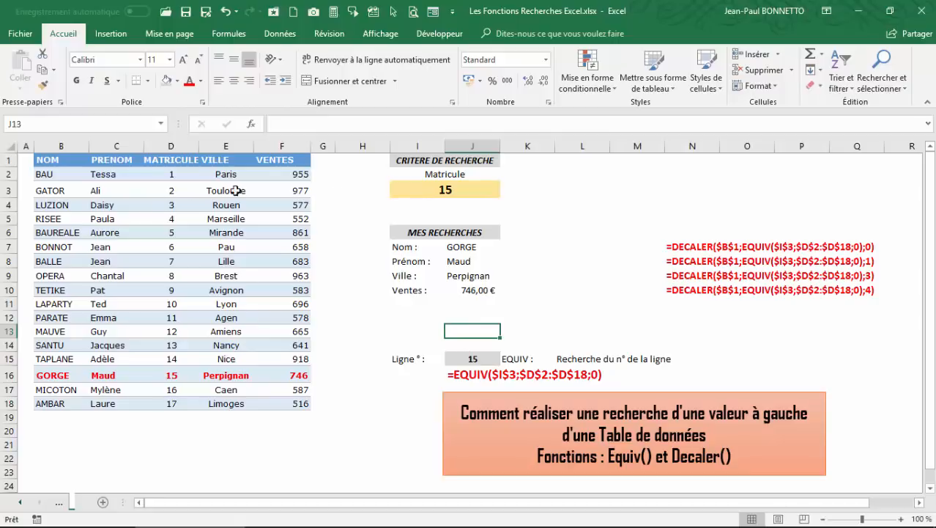
Step: Trace the criterion in I3 to its match in the MATRICULE column and check that row's city, sales and name
left_click(432, 191)
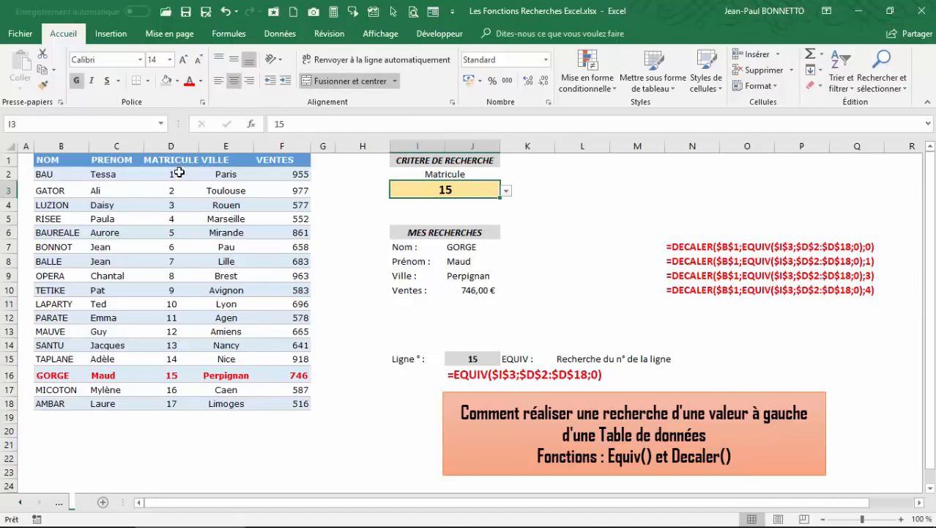
left_click_drag(174, 191, 174, 249)
left_click(171, 374)
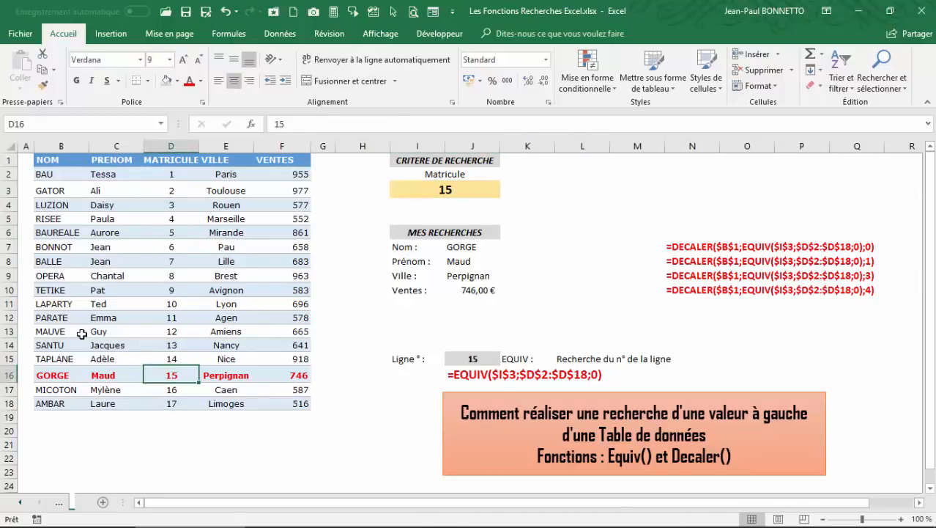
left_click(247, 380)
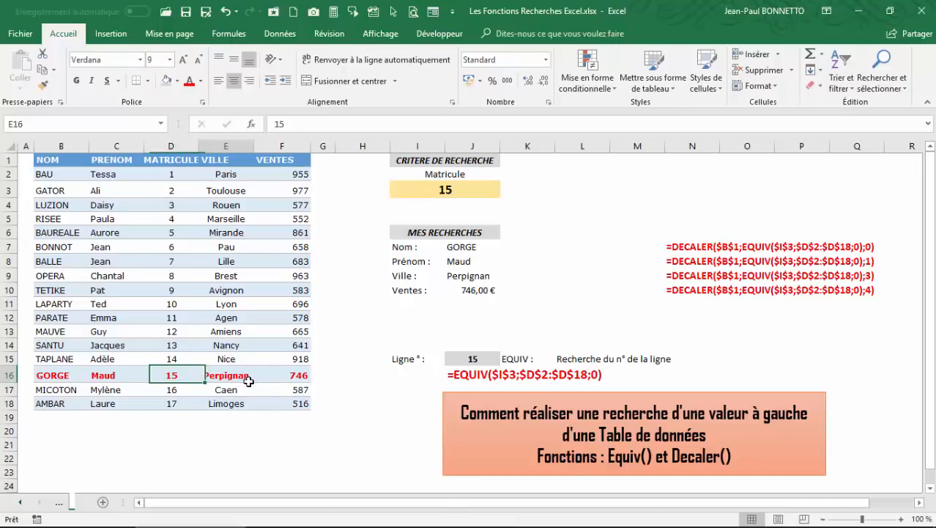
left_click(281, 376)
left_click(46, 373)
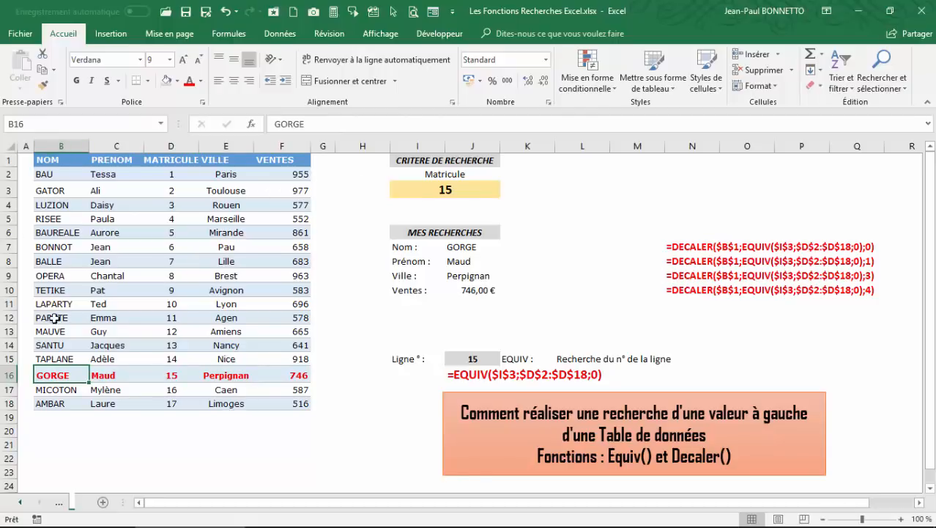
Step: Enter =EQUIV(I3;D2:D18;0) in cell J13 to find the criterion's exact-match position in the MATRICULE column
left_click(484, 329)
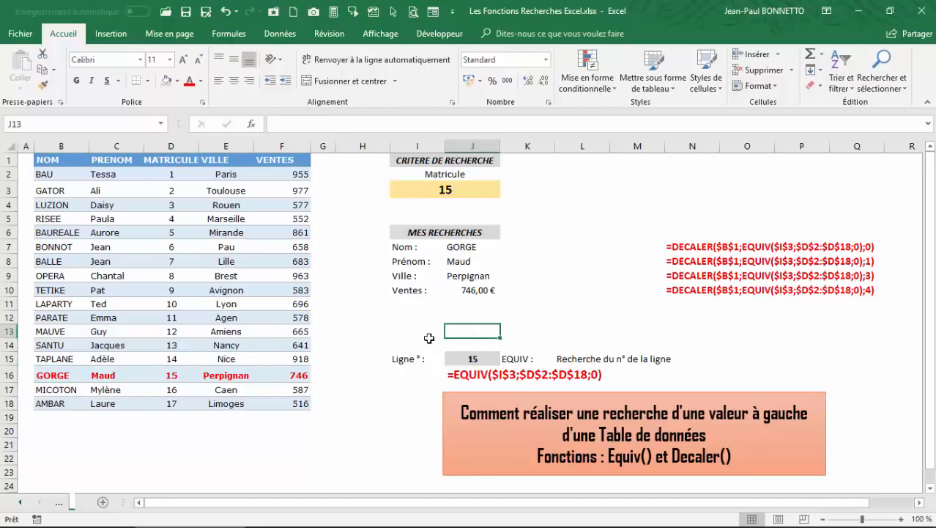
left_click(420, 334)
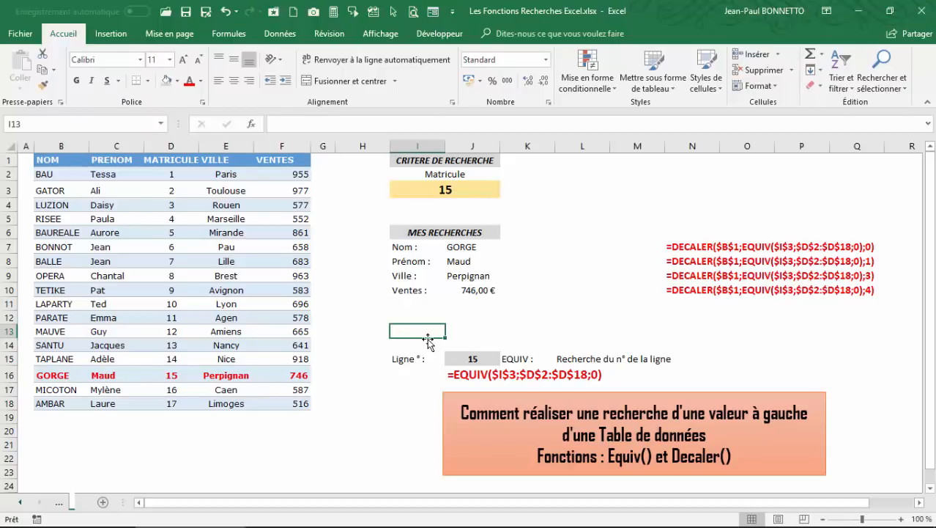
left_click(474, 332)
type("=eq")
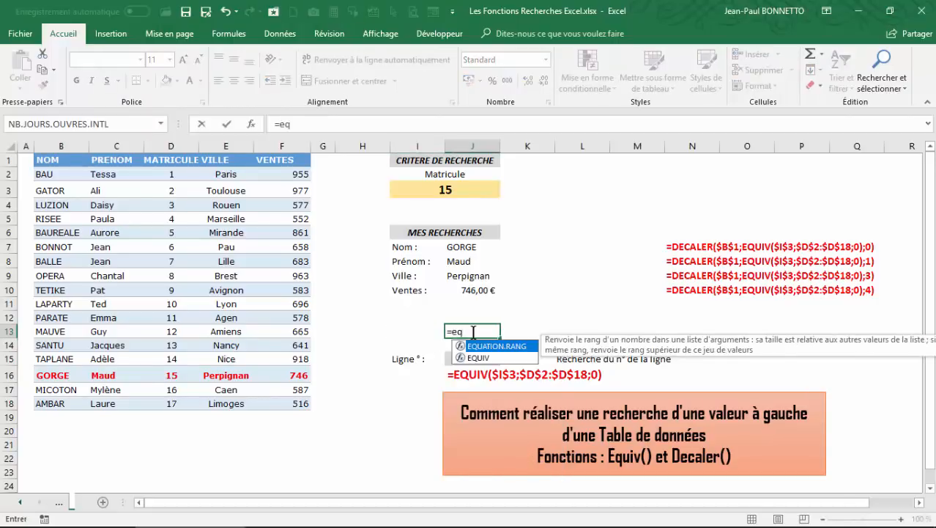
key("Down")
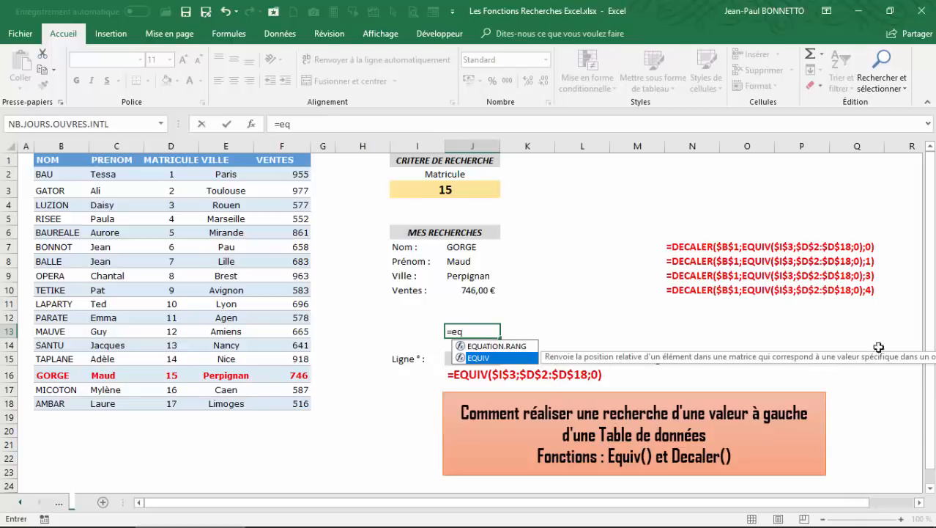
double_click(482, 358)
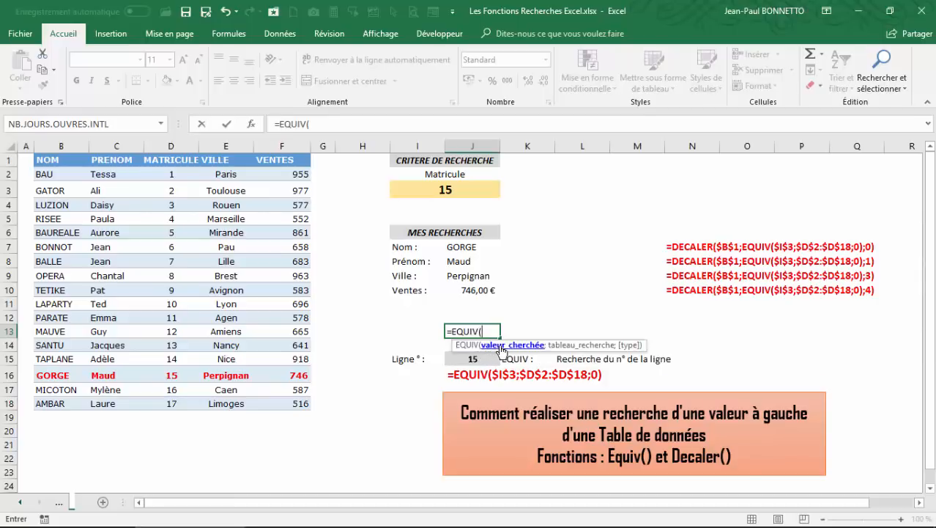
left_click(449, 187)
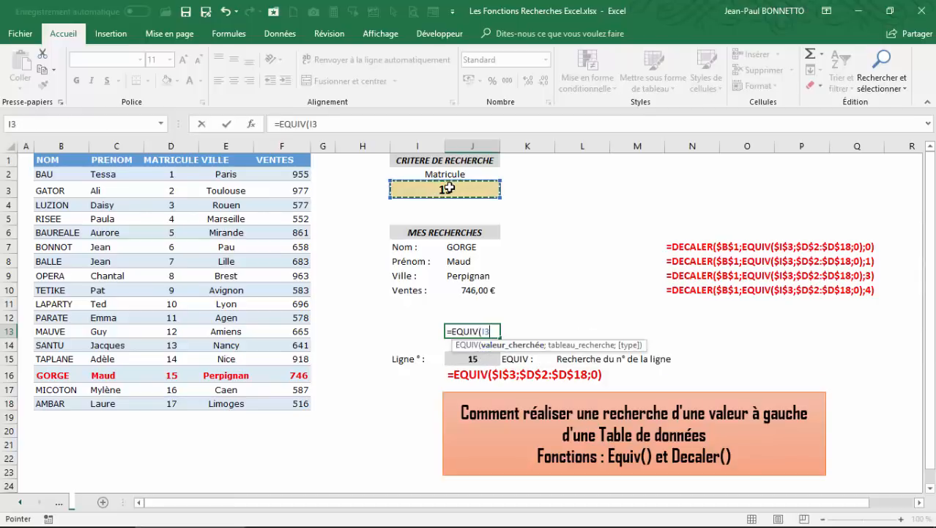
type(";")
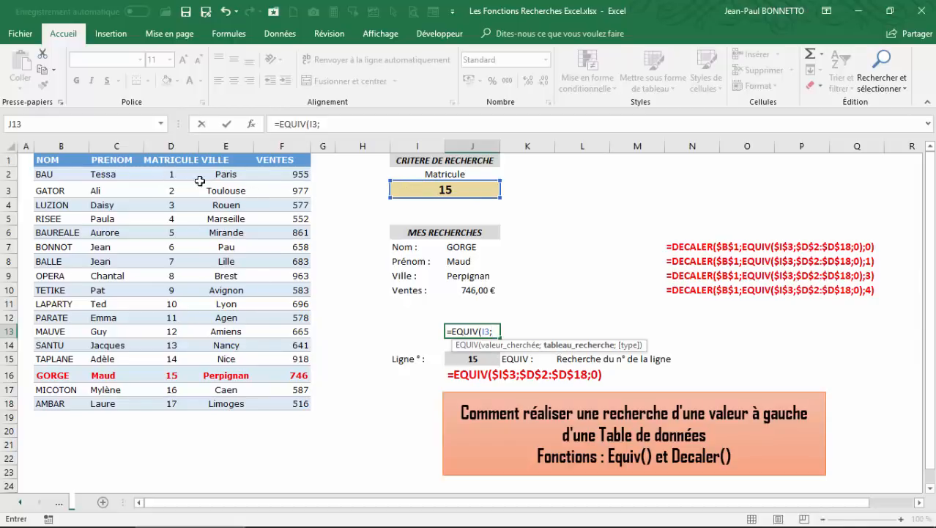
left_click_drag(172, 176, 156, 399)
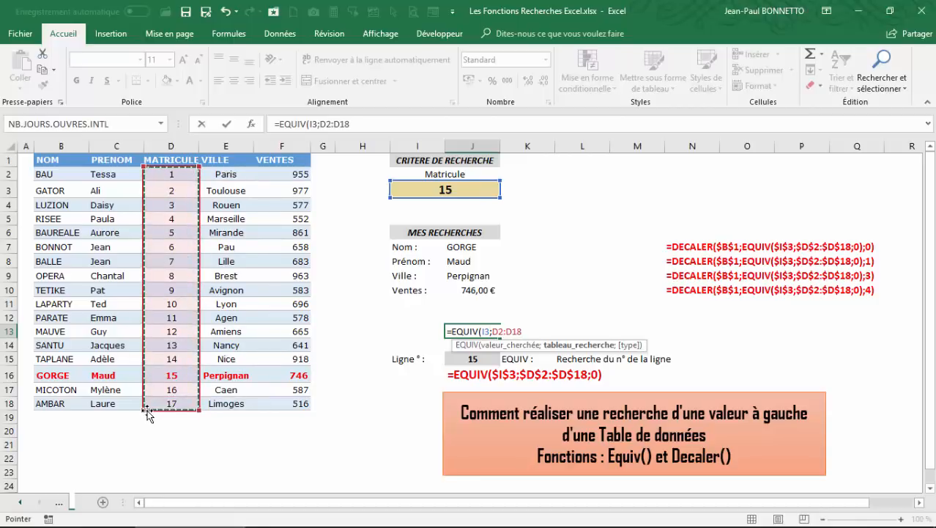
type(";0")
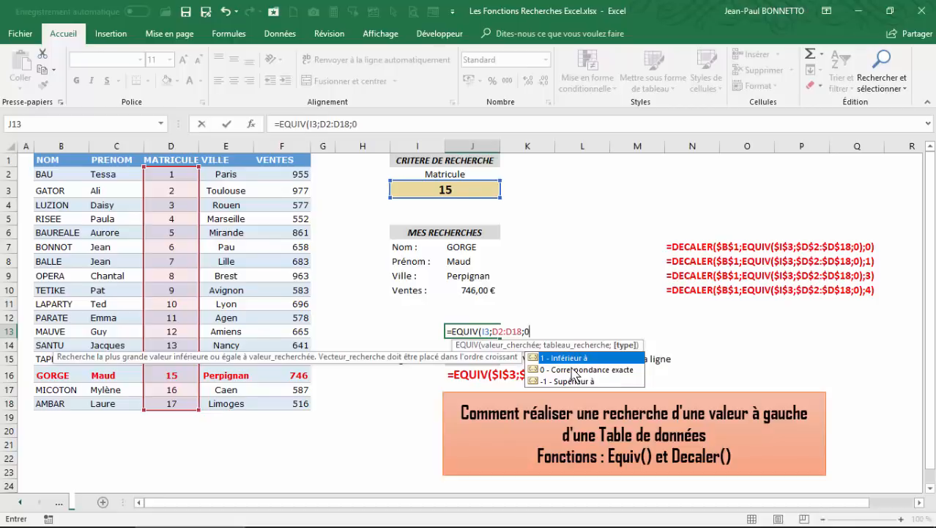
type(")")
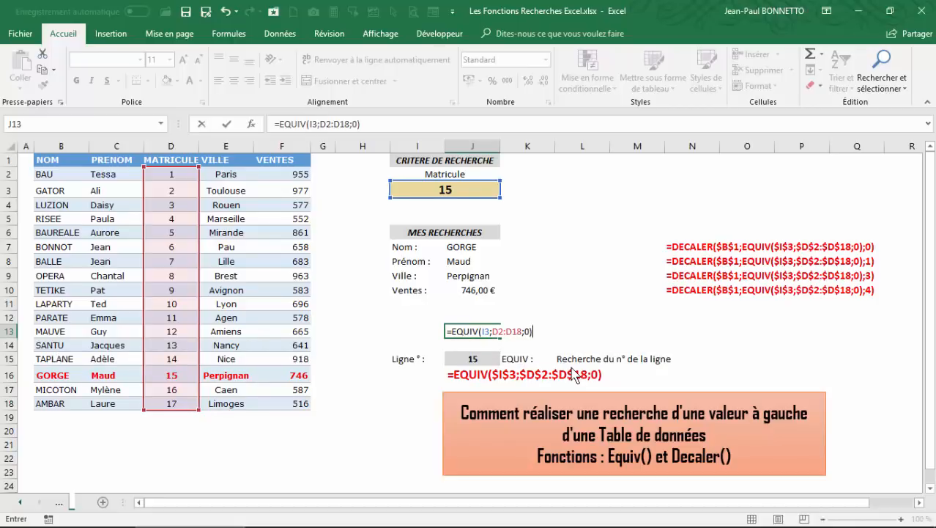
key("Return")
left_click(495, 330)
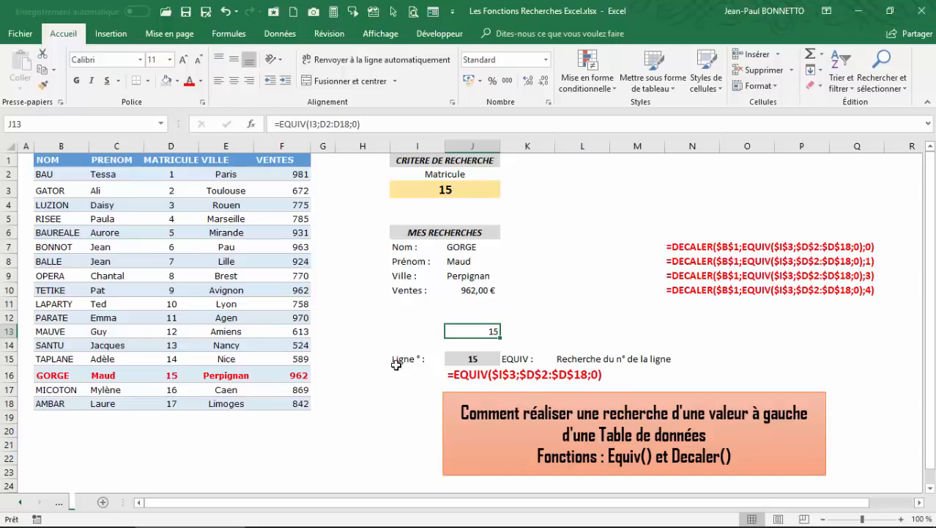
Step: Choose matricule 11 as the criterion in I3 and check the EQUIV position in J13 against the MATRICULE column
left_click(460, 188)
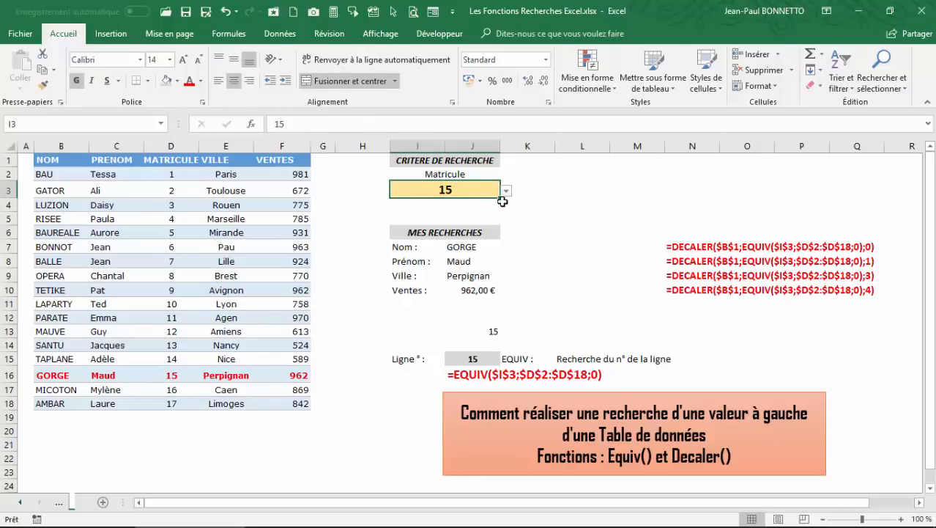
left_click(505, 190)
left_click(418, 212)
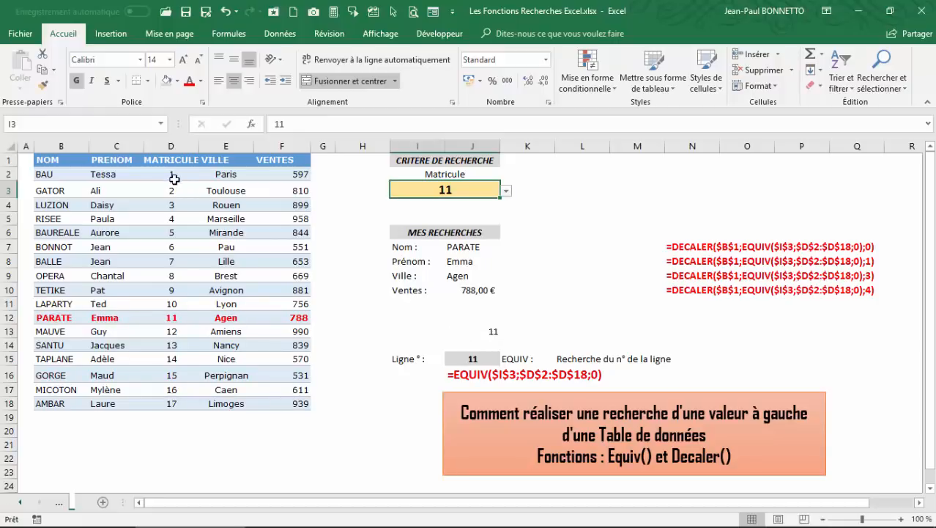
left_click_drag(174, 178, 171, 317)
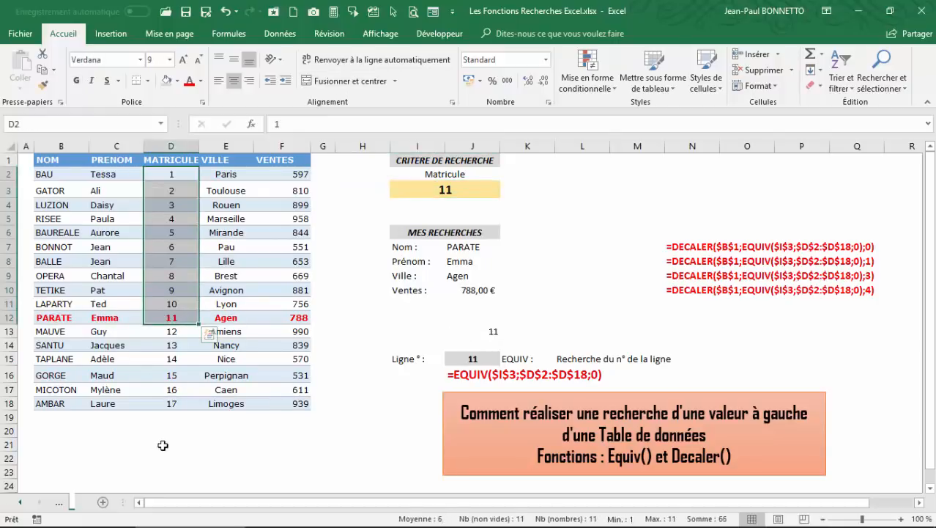
left_click(485, 333)
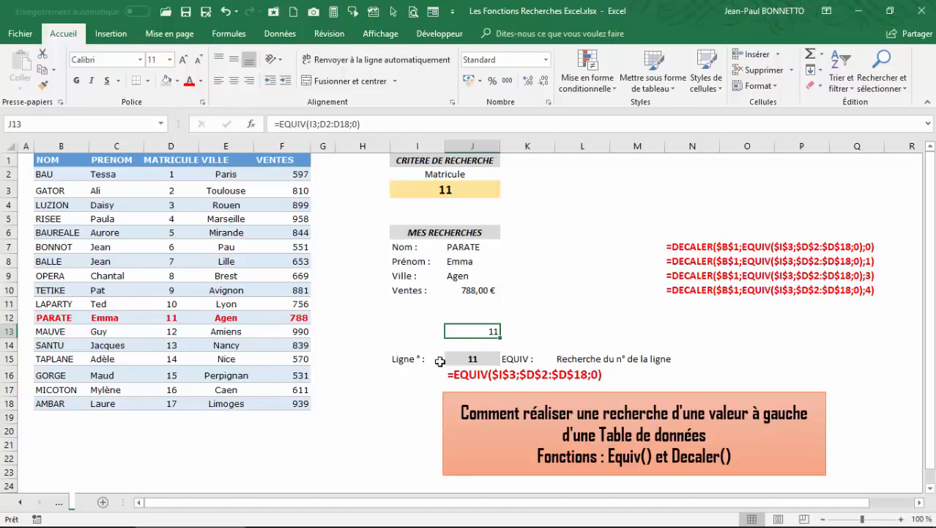
left_click(516, 331)
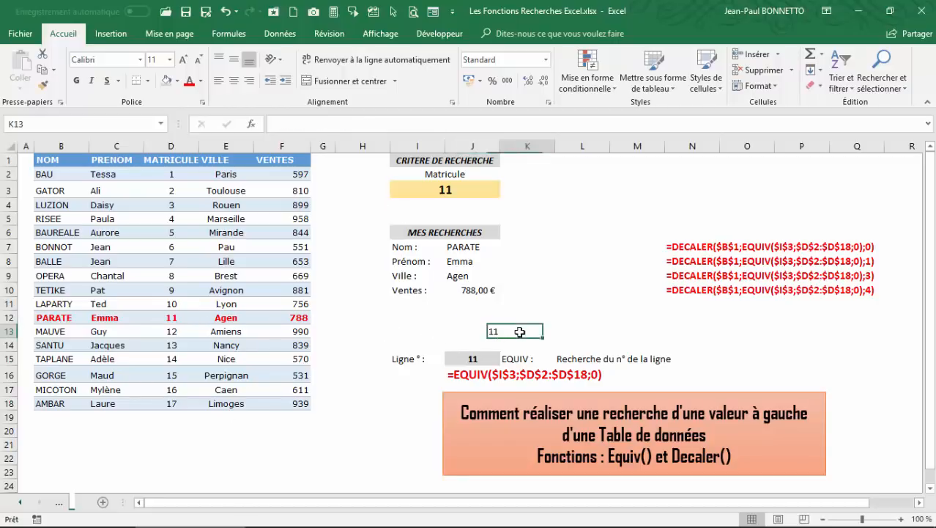
Step: Enter =DECALER(B1;11;0) in cell E21 to return the name 11 rows below the NOM header
left_click(151, 442)
left_click(235, 454)
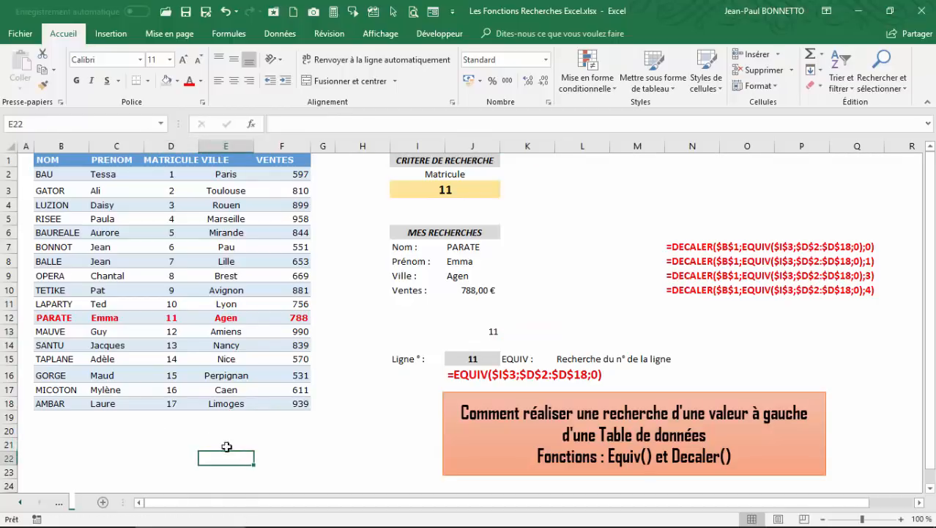
left_click(225, 441)
type("=dec")
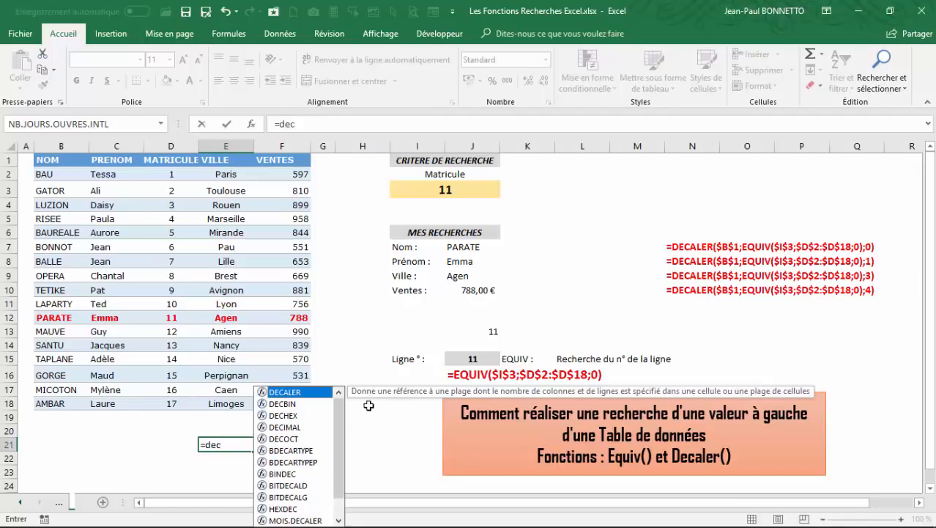
double_click(293, 392)
left_click(293, 391)
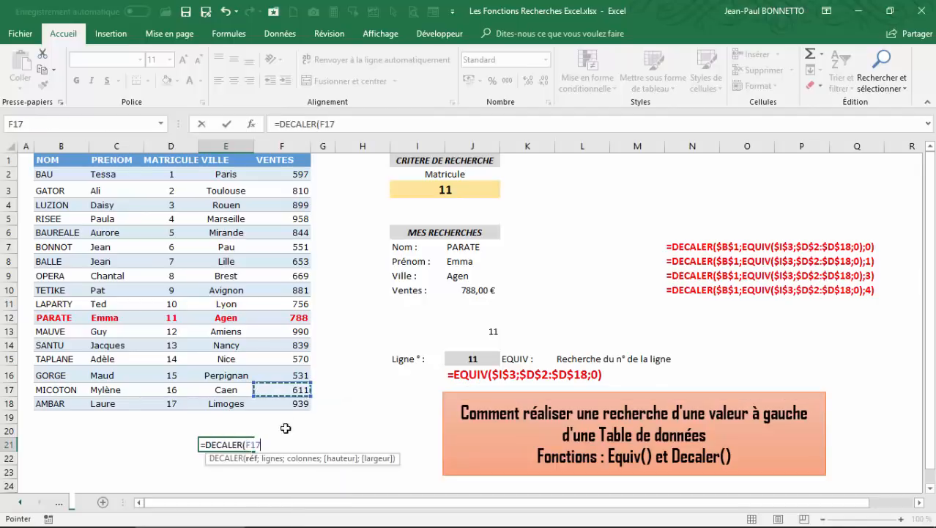
key("BackSpace")
key("BackSpace")
key("BackSpace")
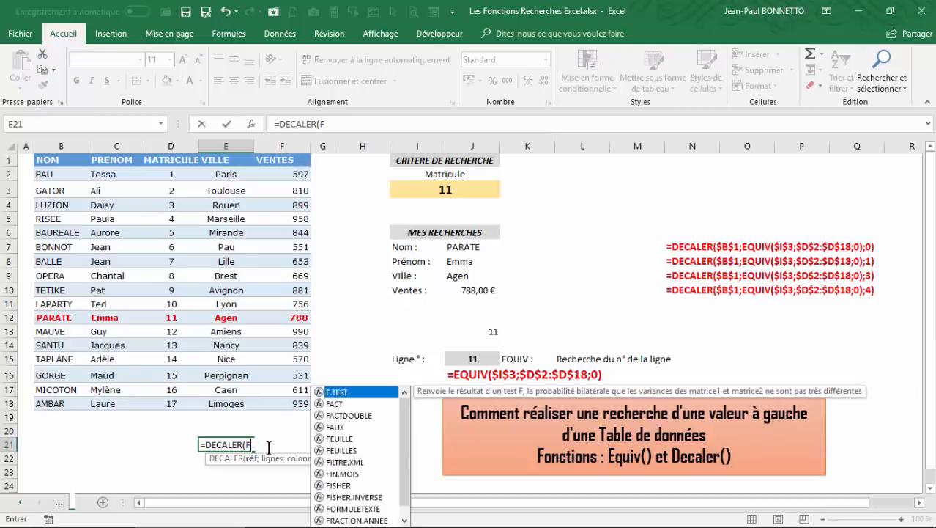
left_click(61, 161)
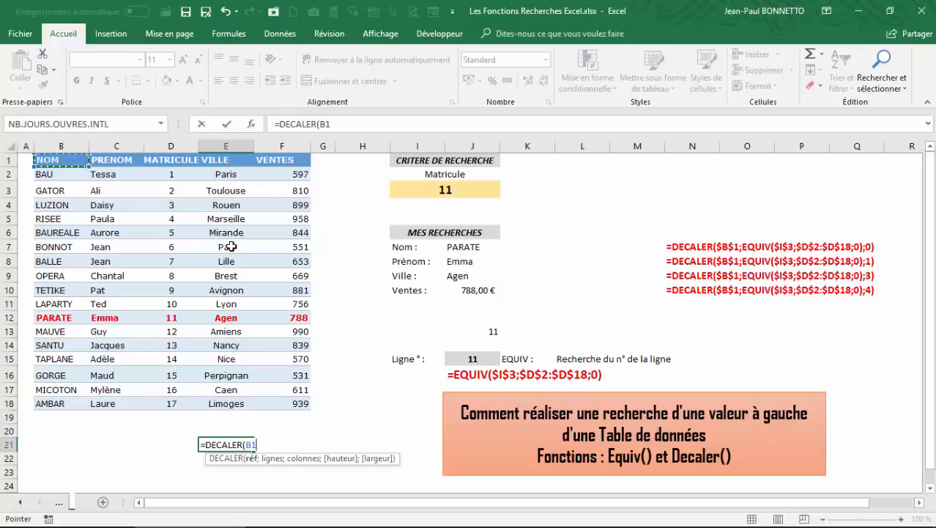
type(";11;0")
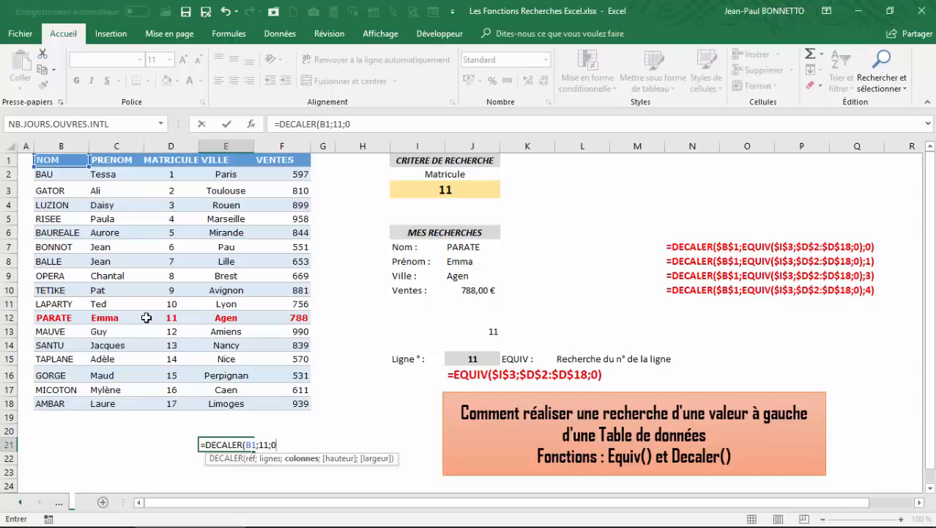
type(")")
key("Return")
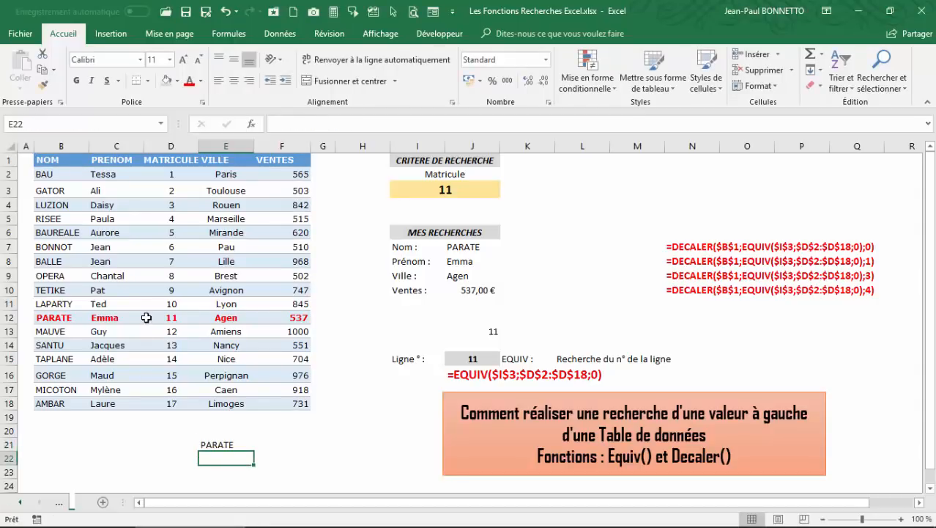
Step: Replace the fixed row offset in E21's DECALER formula with a reference to J13, giving =DECALER(B1;J13;0)
left_click(212, 446)
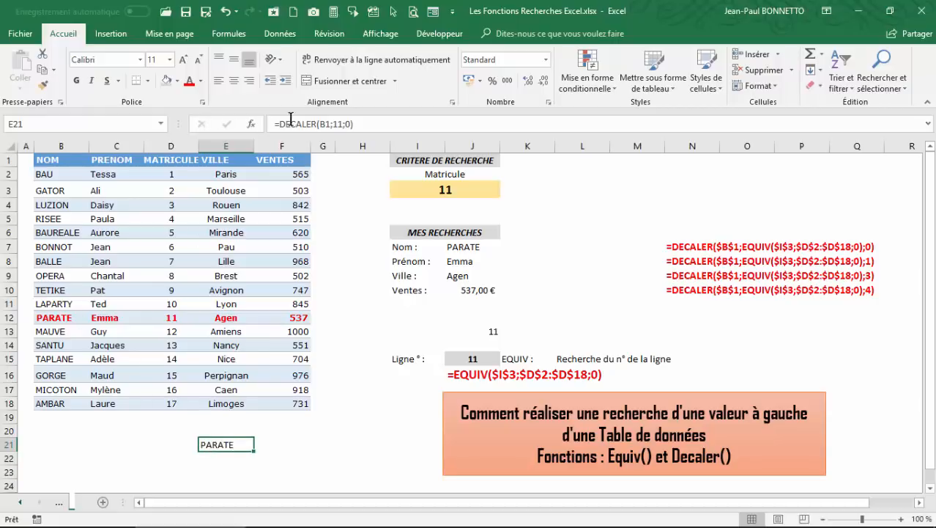
left_click(337, 125)
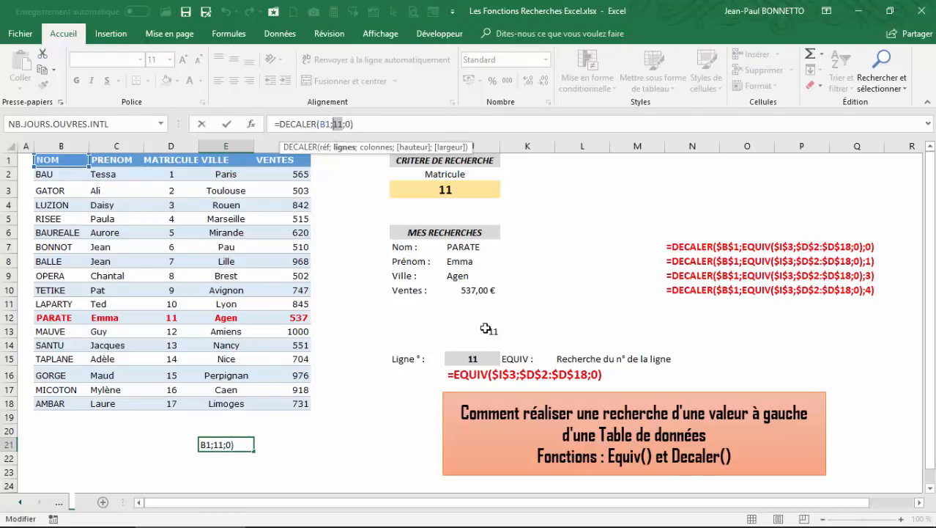
left_click(485, 329)
key("Return")
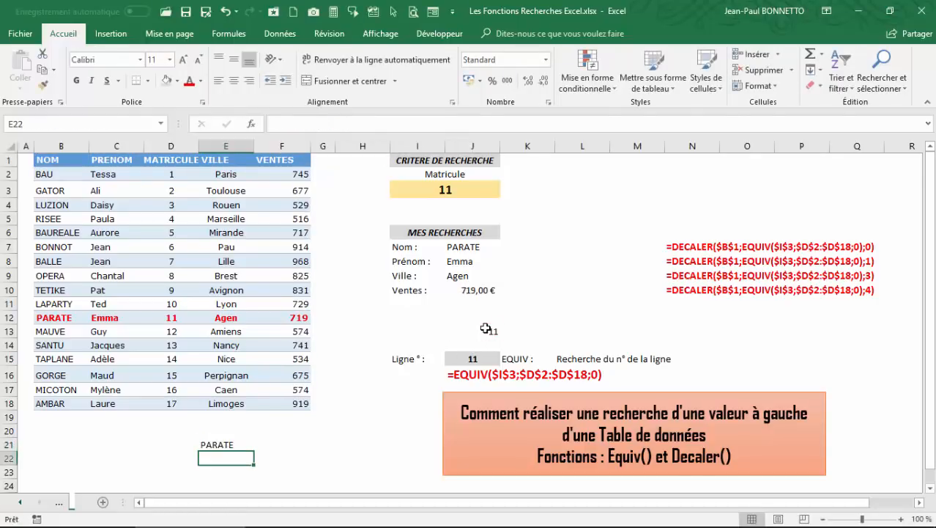
left_click(219, 442)
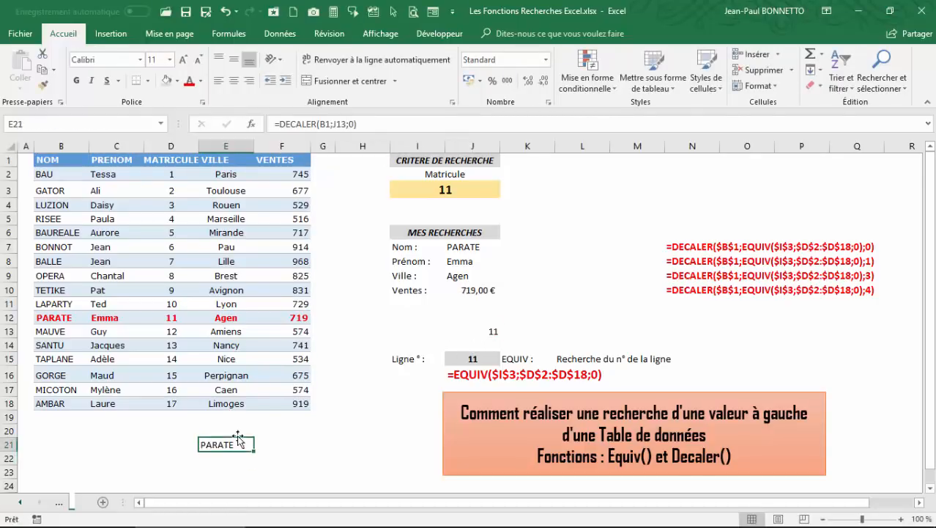
Step: Choose matricule 3 as the criterion in I3 and check the formulas and results in E21 and J13
left_click(460, 189)
left_click(506, 191)
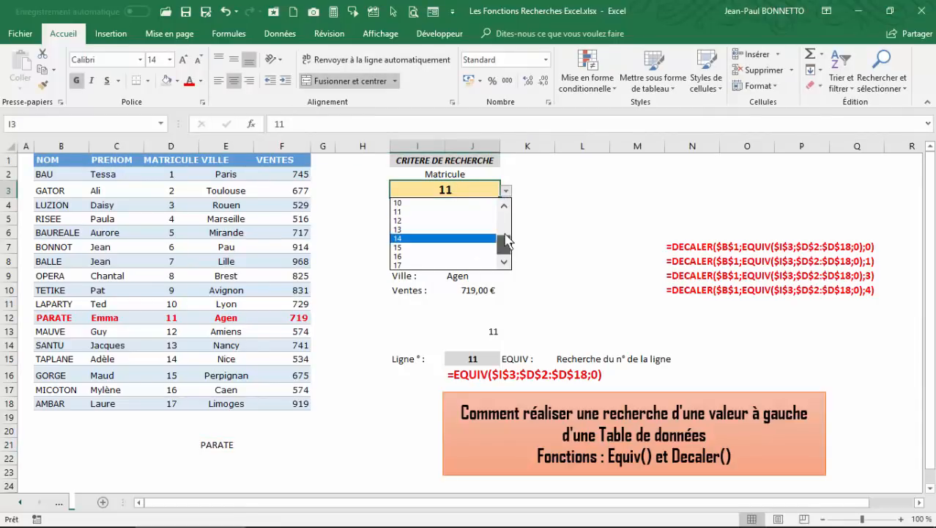
left_click_drag(506, 242, 506, 207)
left_click(443, 220)
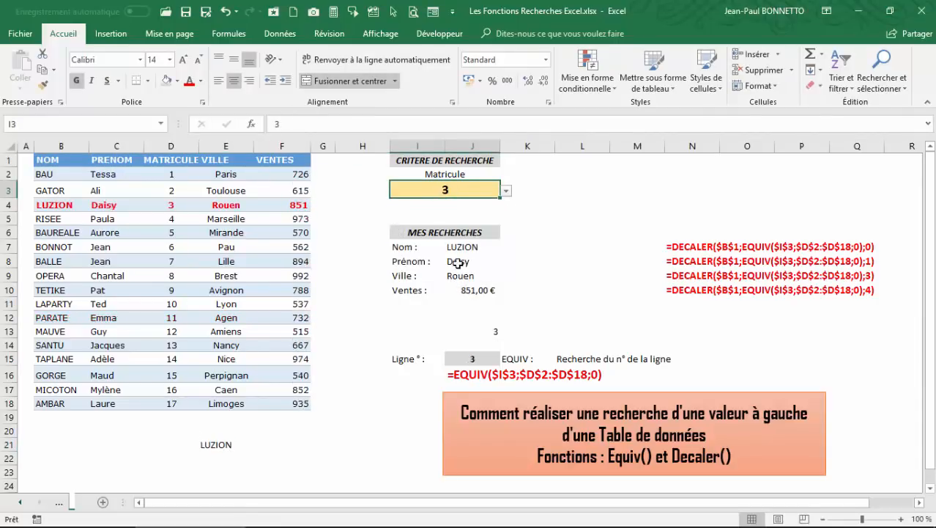
left_click(236, 442)
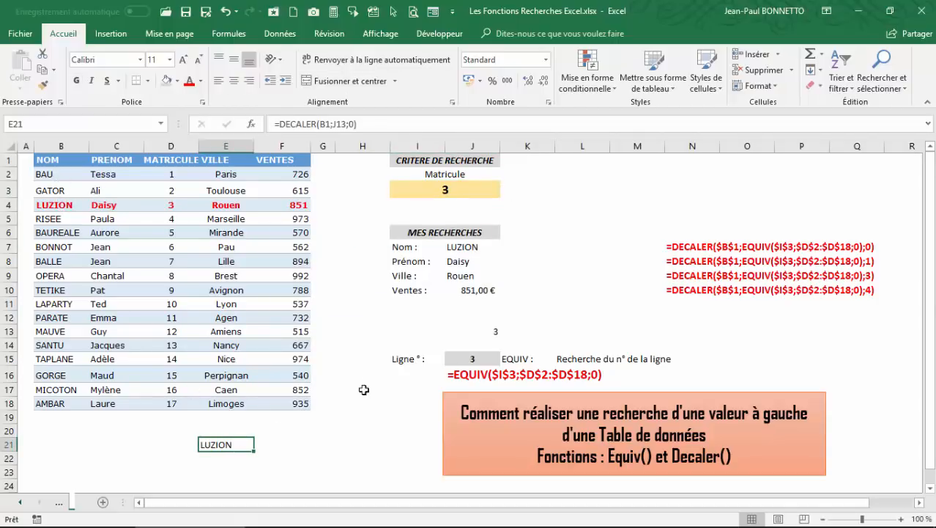
left_click(496, 332)
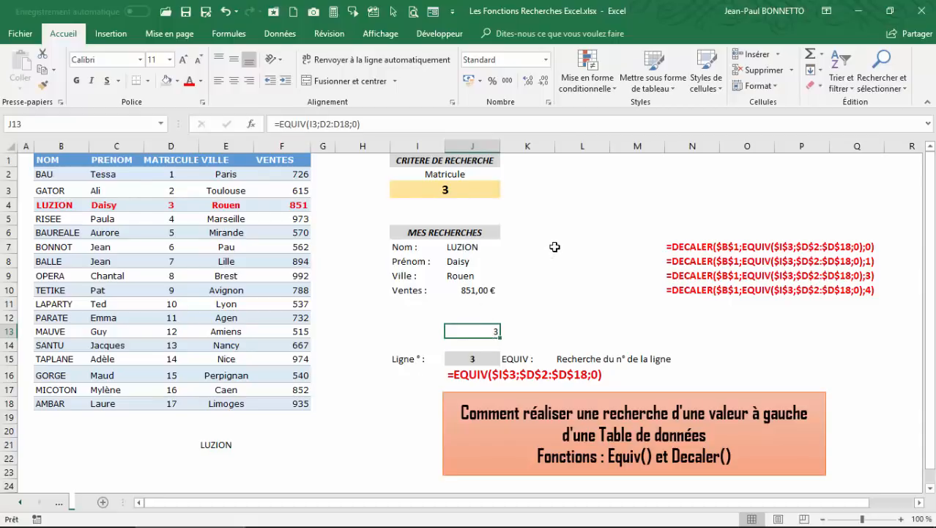
Step: Start an EQUIV formula in cell L7 with the absolute reference $I$3 as the lookup value
left_click(527, 246)
left_click(573, 245)
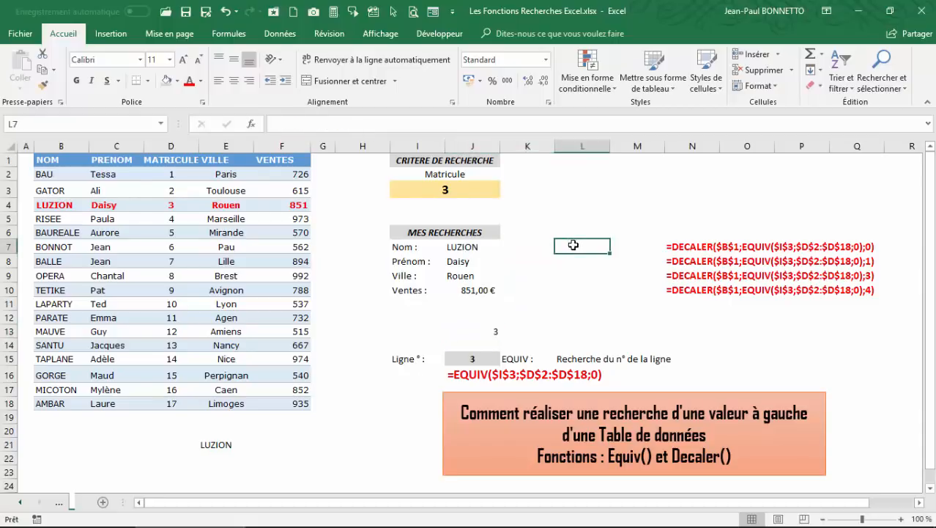
type("=")
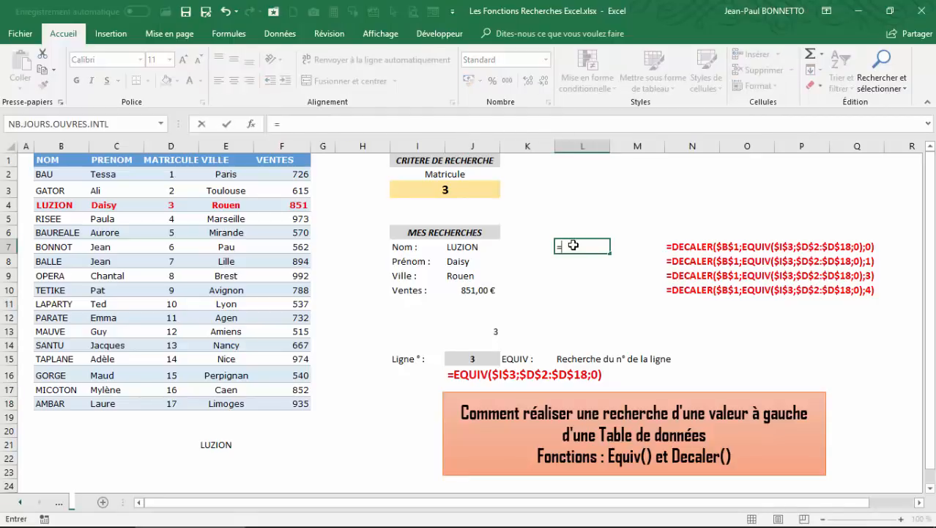
type("equi")
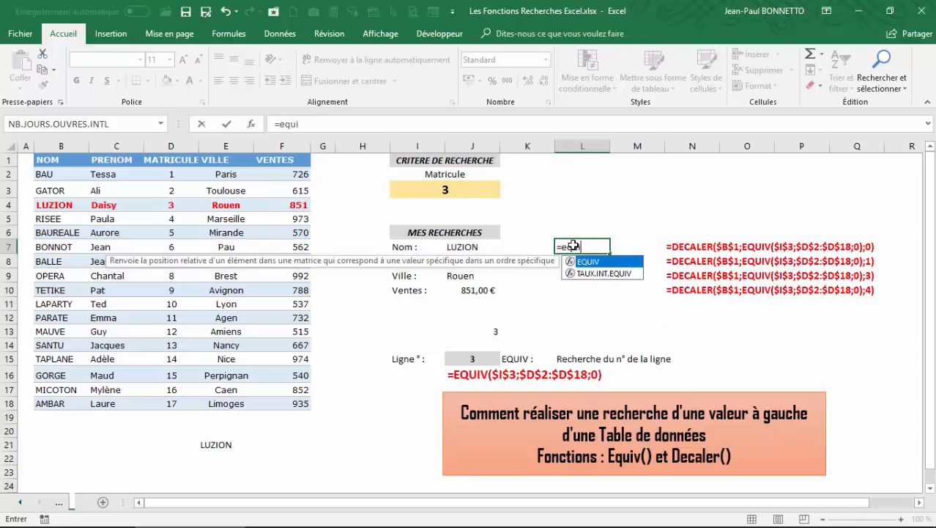
type("v")
double_click(590, 262)
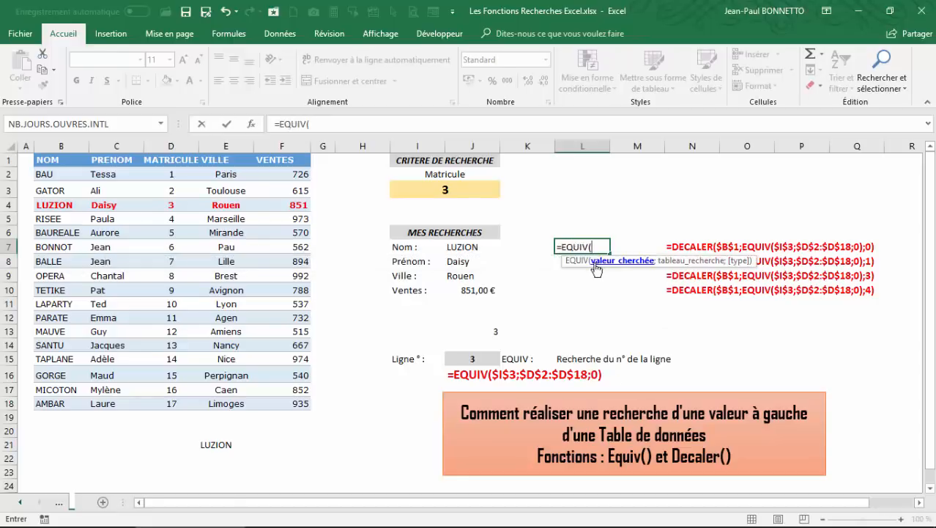
left_click(449, 190)
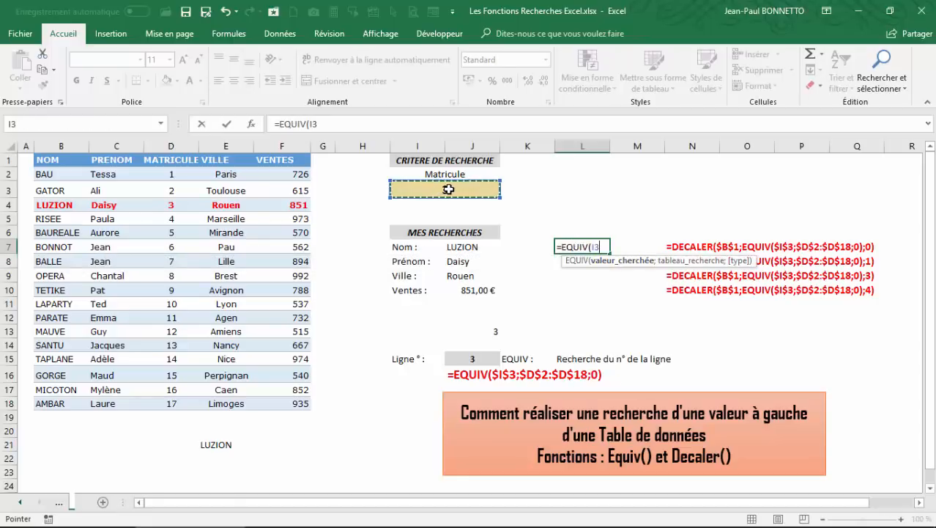
key("F4")
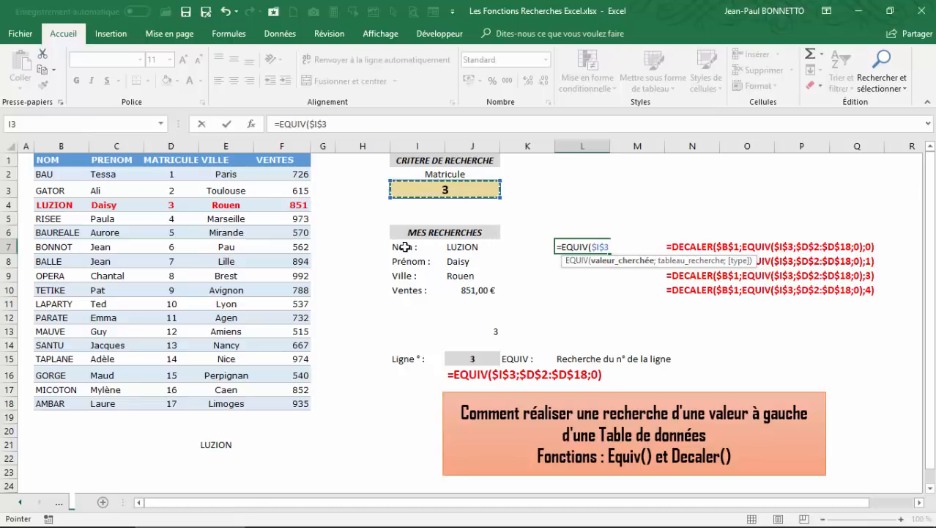
Step: Complete L7's EQUIV formula with the absolute MATRICULE range $D$2:$D$18 and exact match 0
type(";")
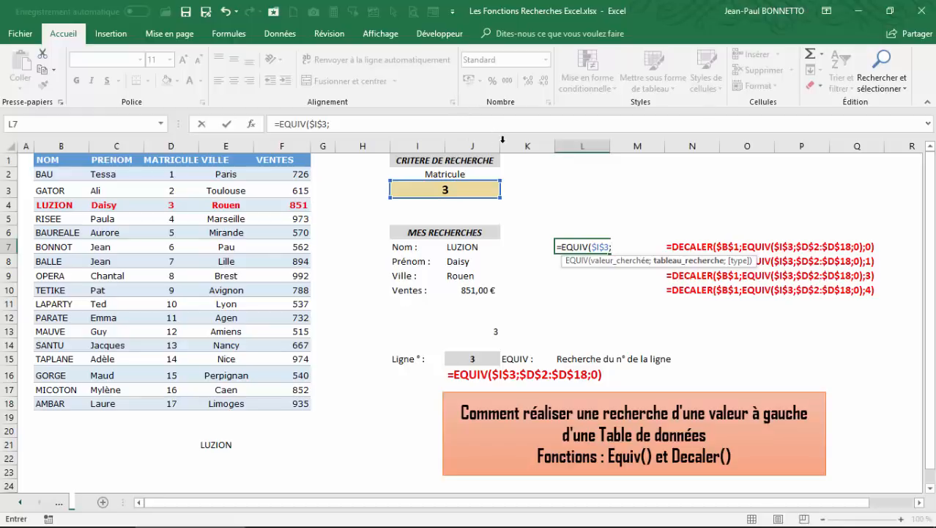
left_click_drag(167, 176, 153, 403)
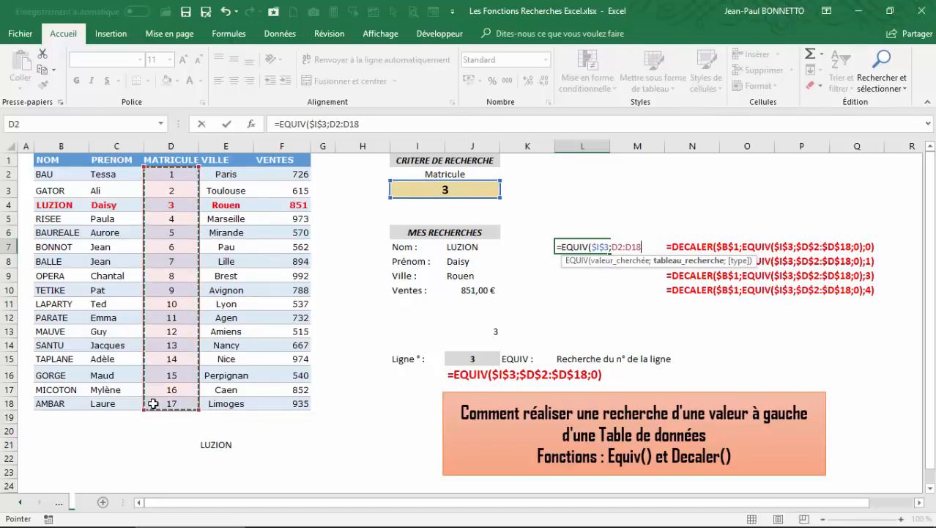
key("F4")
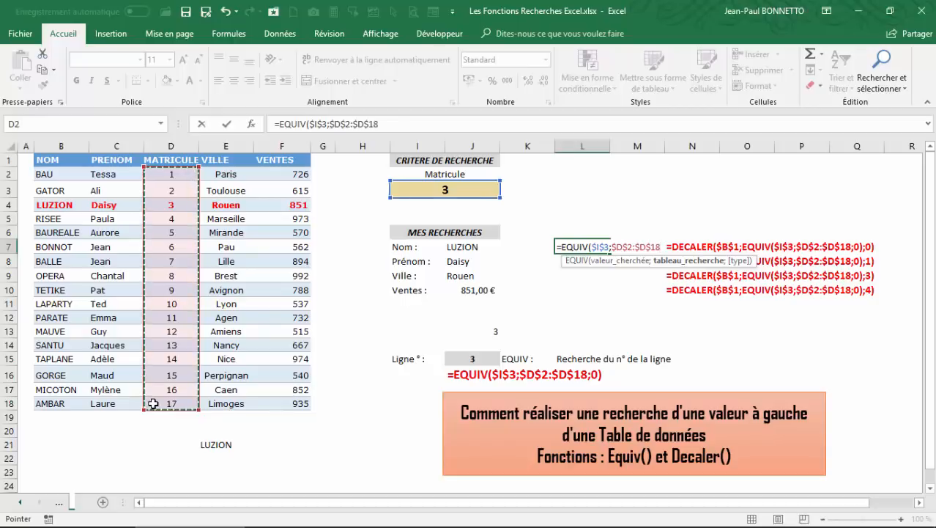
type(";")
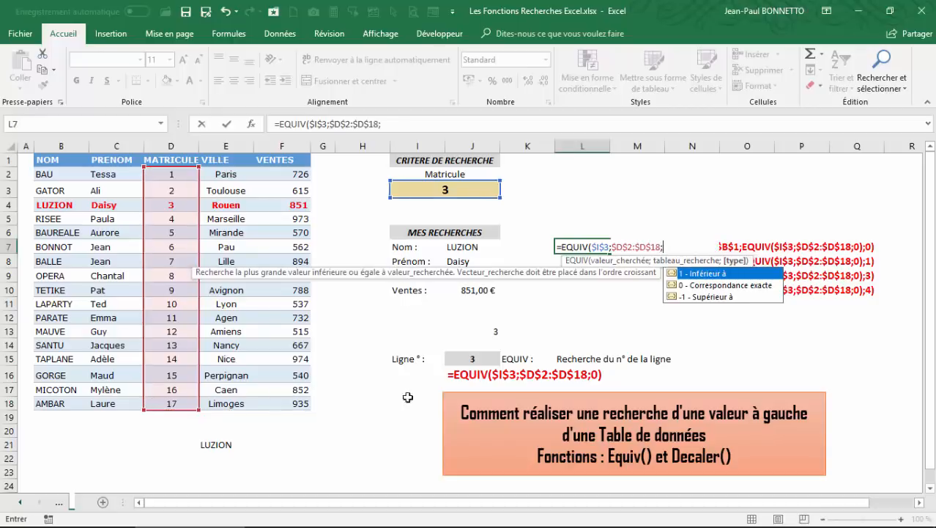
double_click(693, 284)
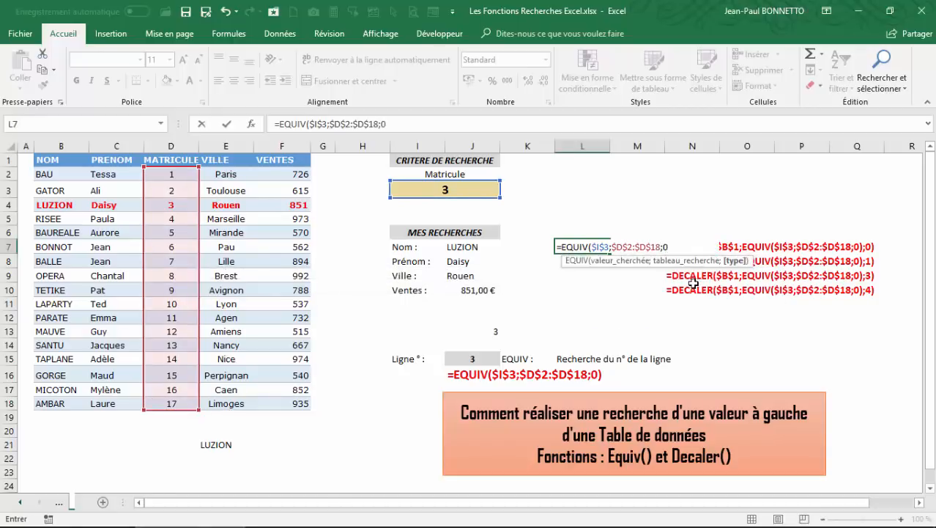
type(")")
key("Return")
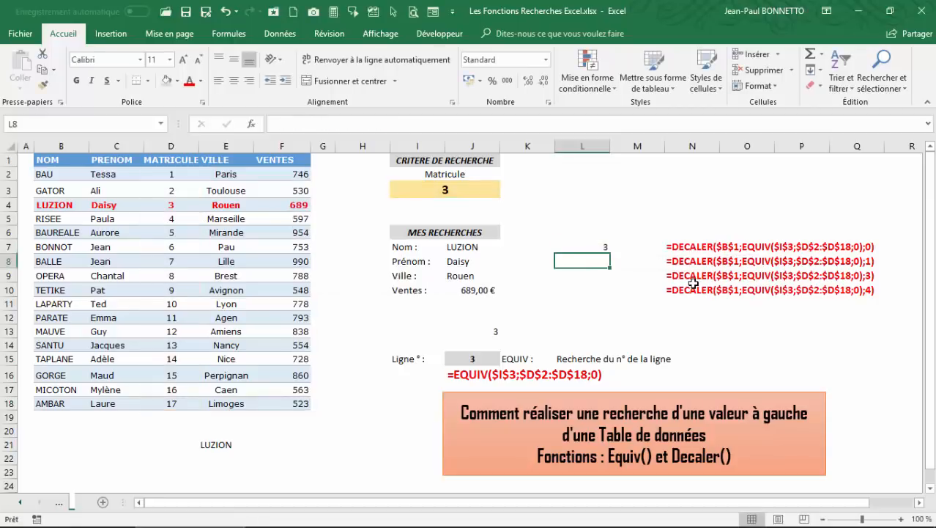
Step: Wrap L7's EQUIV formula in DECALER with reference $B$1 and column offset 1, giving =DECALER($B$1;EQUIV($I$3;$D$2:$D$18;0);1)
left_click(607, 248)
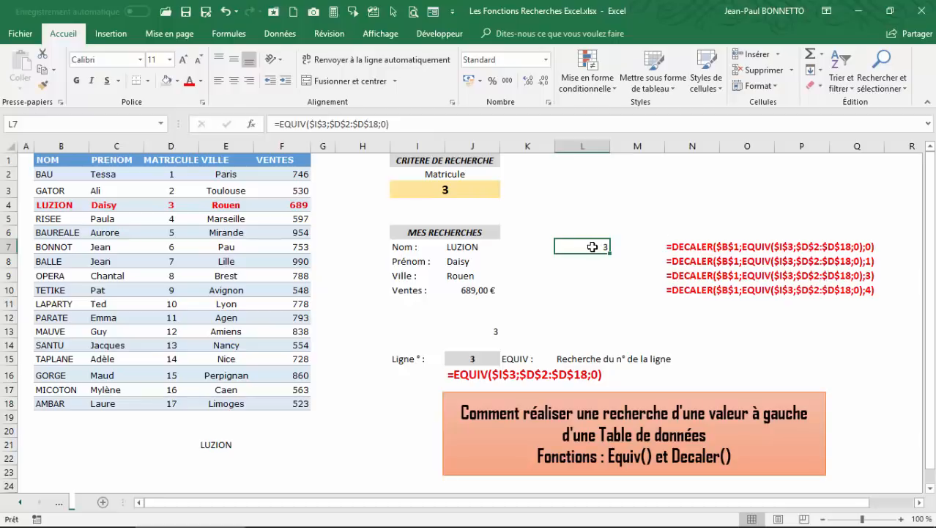
left_click(279, 123)
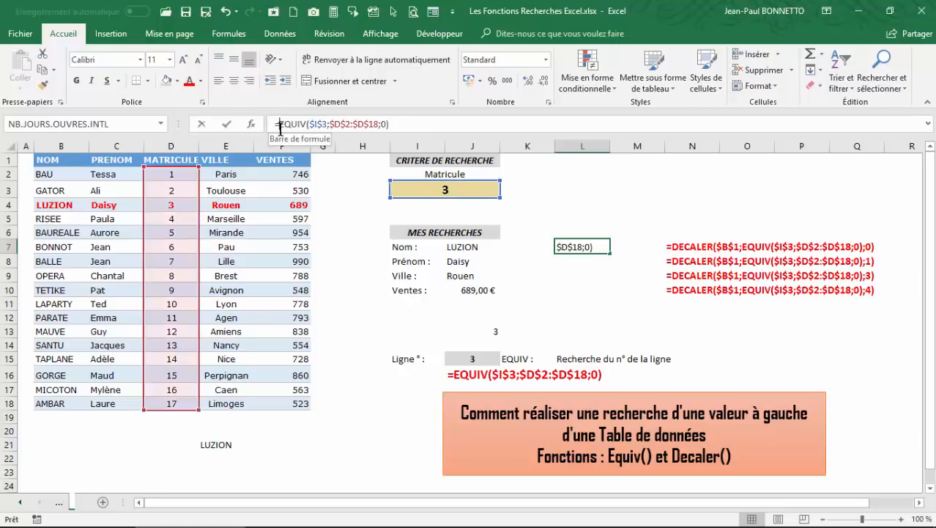
type("decaler(")
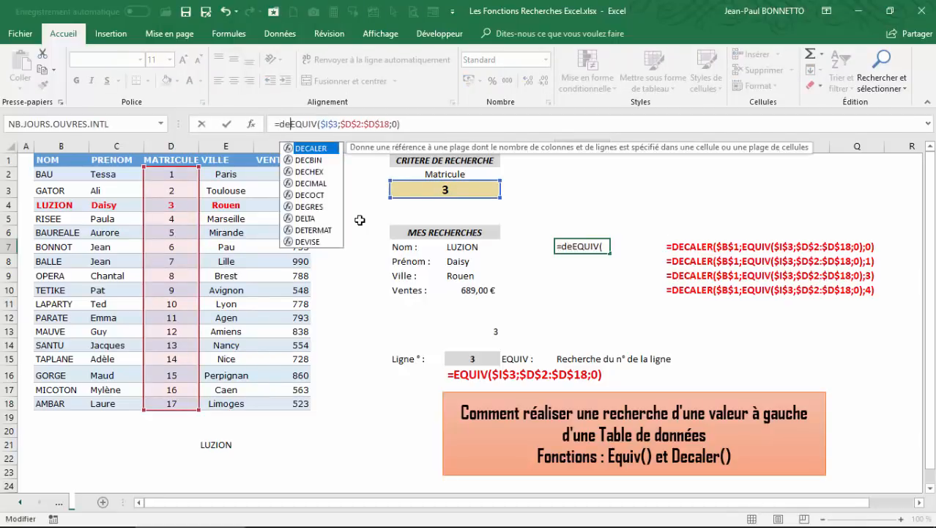
scroll(355, 227, "down", 1)
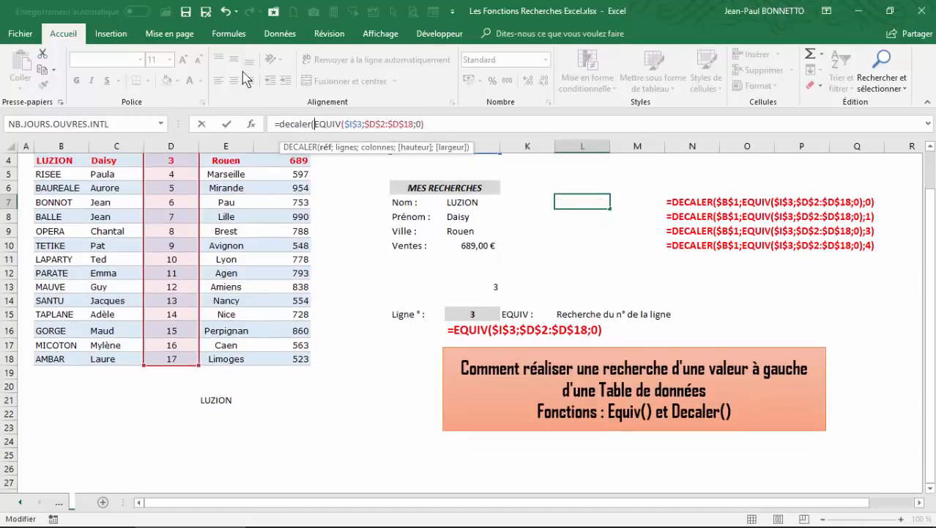
scroll(355, 227, "up", 1)
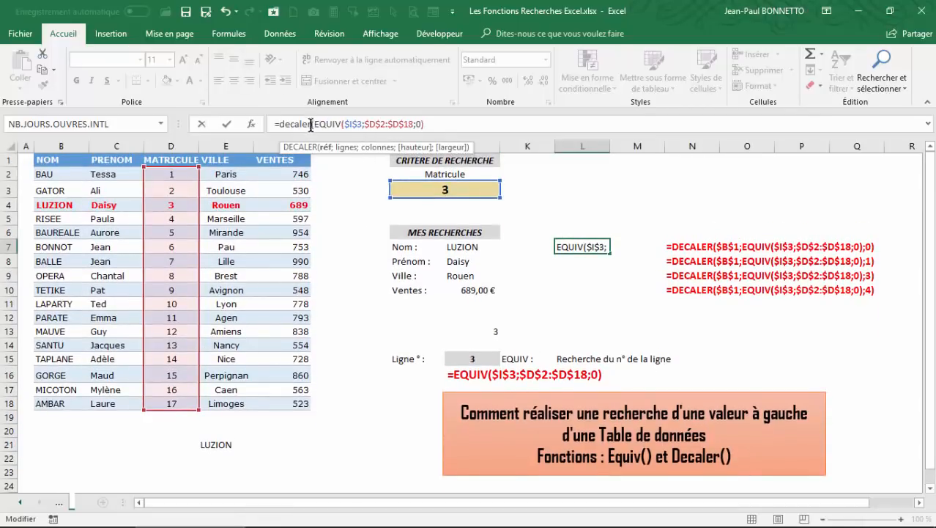
left_click(58, 162)
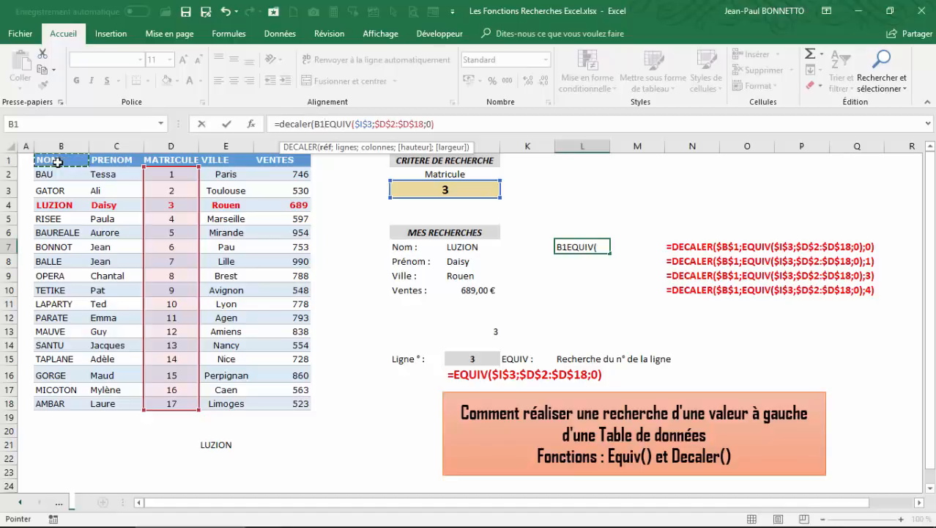
key("F4")
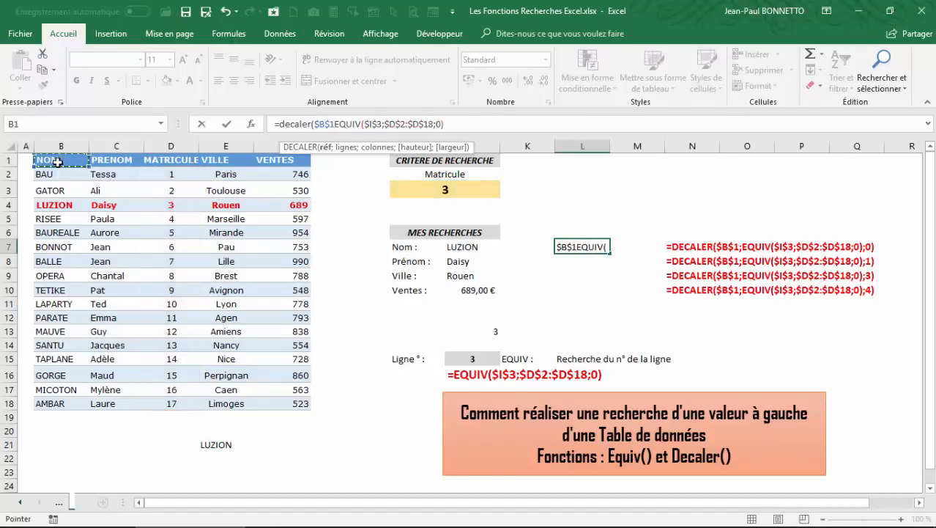
type(";")
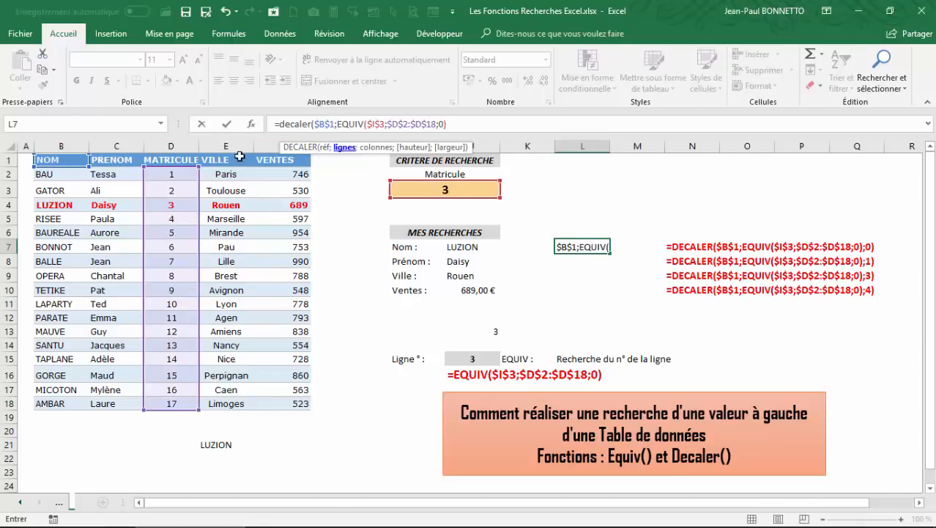
left_click(456, 124)
type(";1")
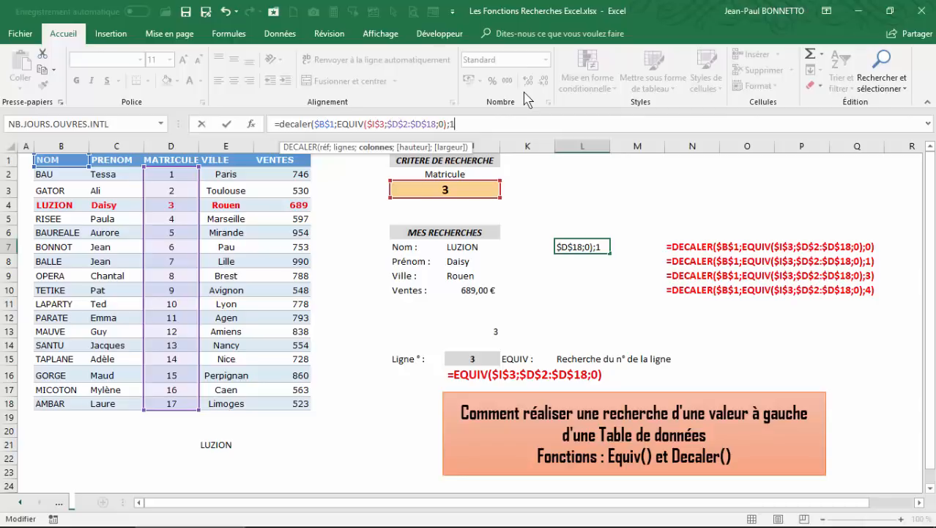
type(")")
key("Return")
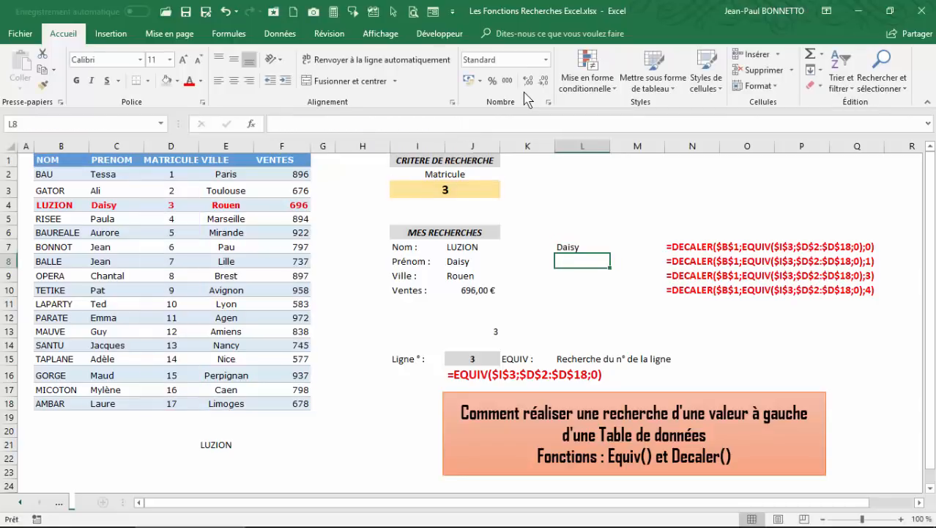
Step: Set the column offset in L7's DECALER formula to 0 to return the value from the NOM column
left_click(562, 244)
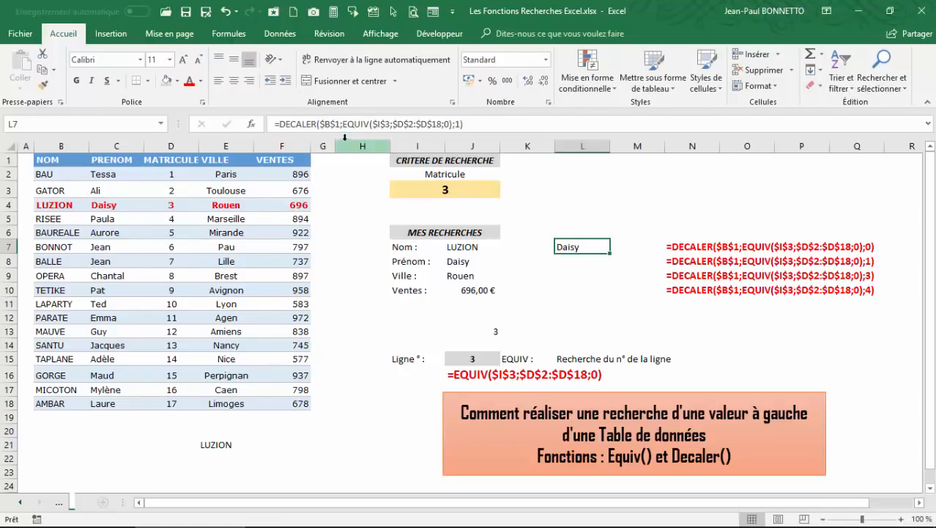
left_click(455, 125)
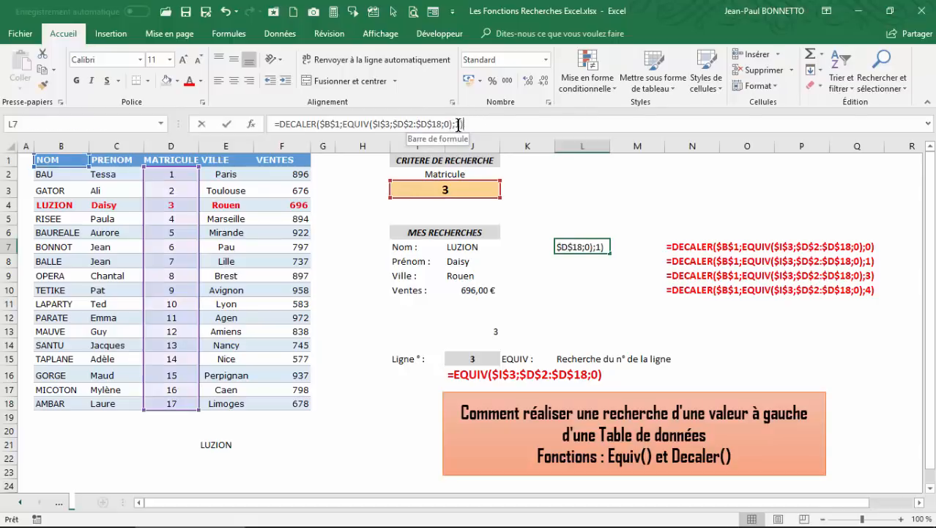
key("BackSpace")
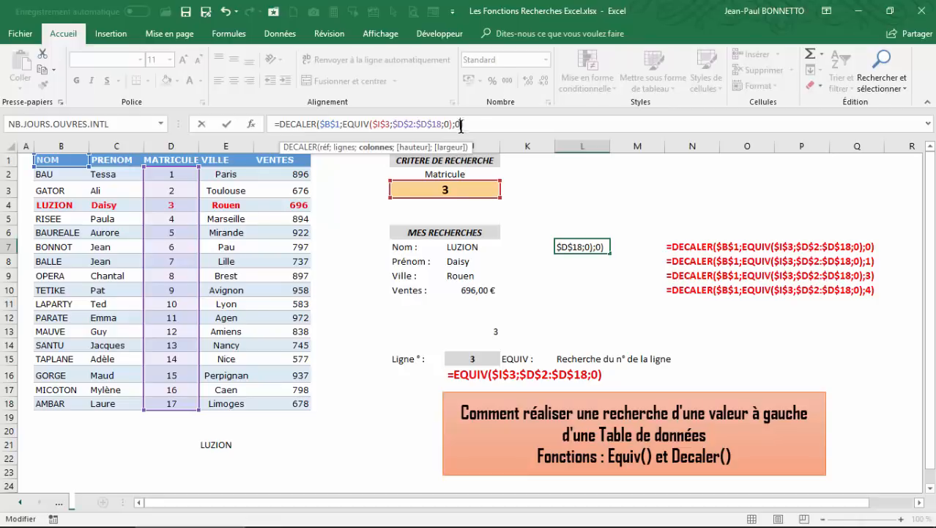
left_click(479, 121)
key("Return")
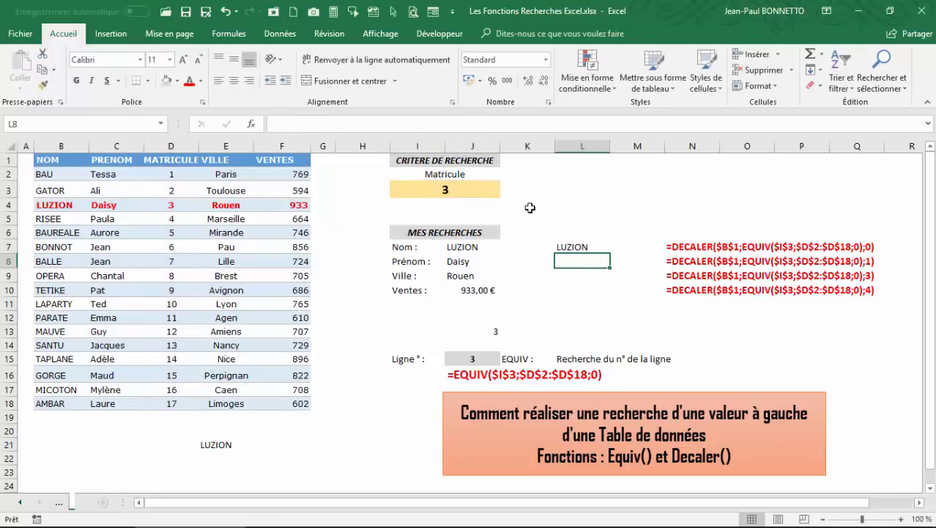
Step: Copy L7's formula down to L10 and set the column offset in L8 to 1 for the first name
left_click(560, 244)
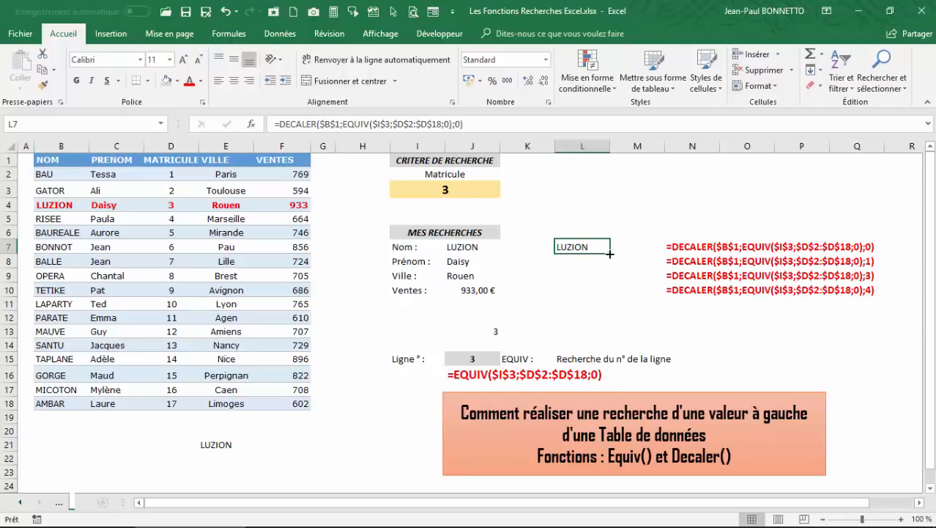
left_click_drag(609, 254, 606, 293)
left_click(578, 263)
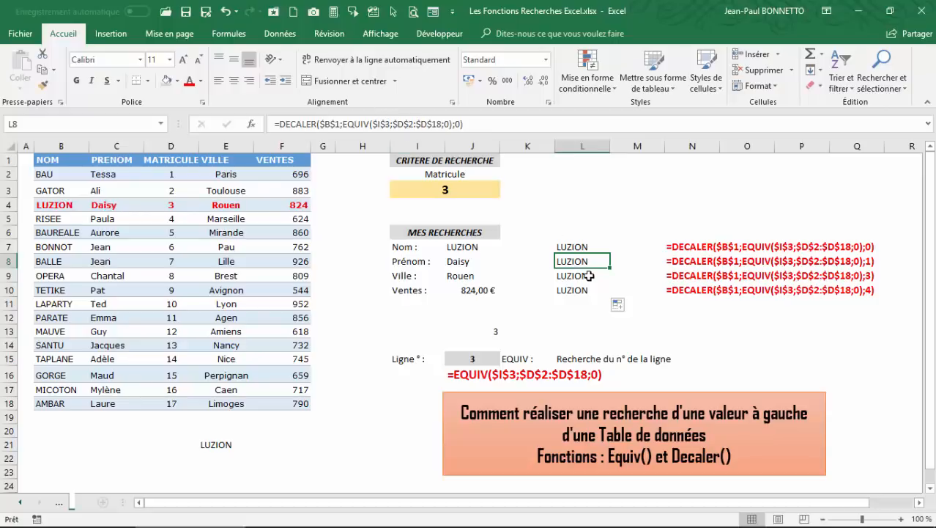
left_click(457, 125)
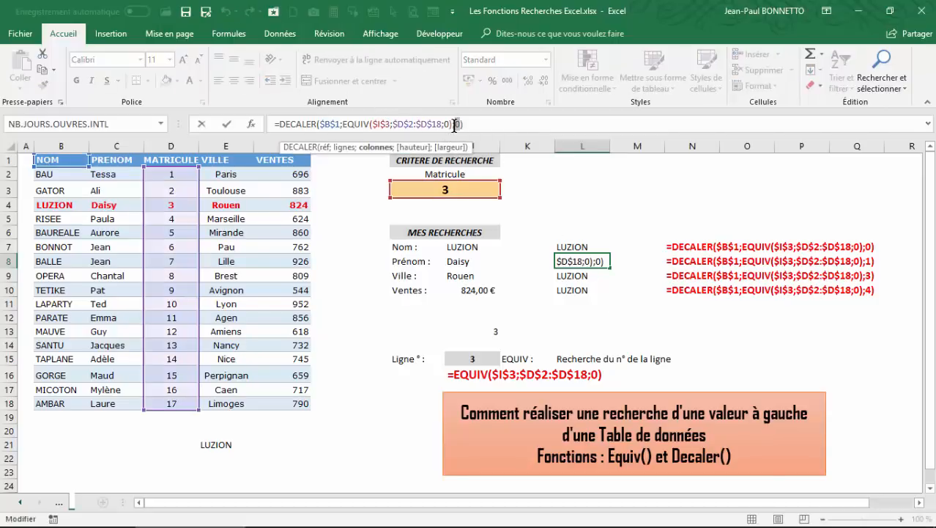
type("1")
key("Return")
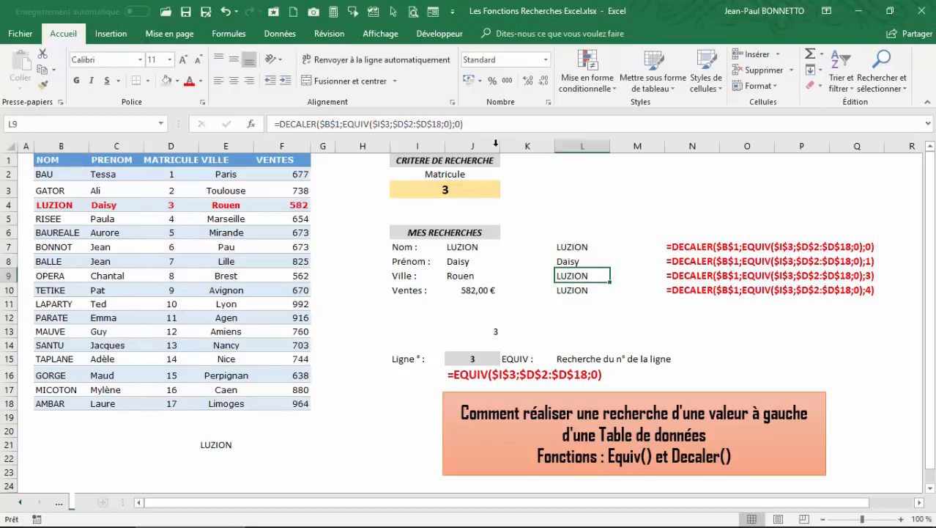
left_click(576, 262)
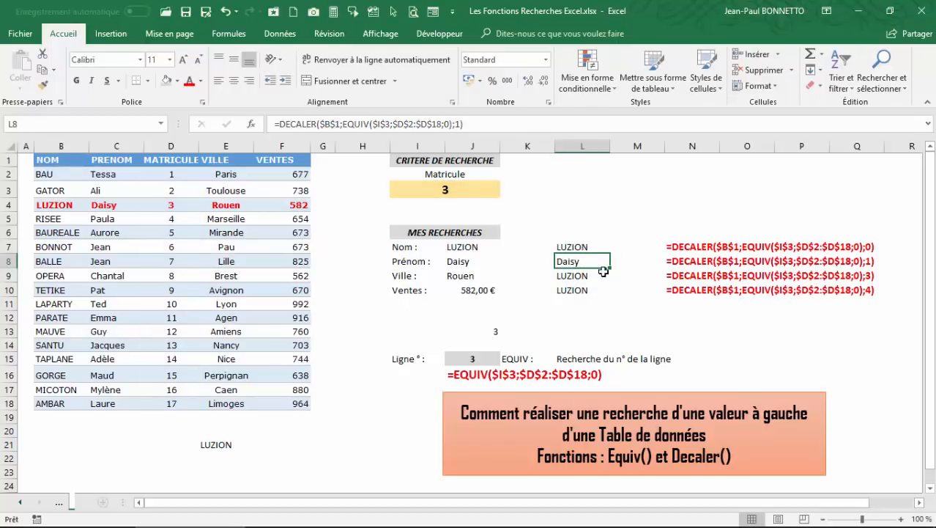
Step: Set the column offset in L9's DECALER formula to 3 to return the city
left_click(556, 269)
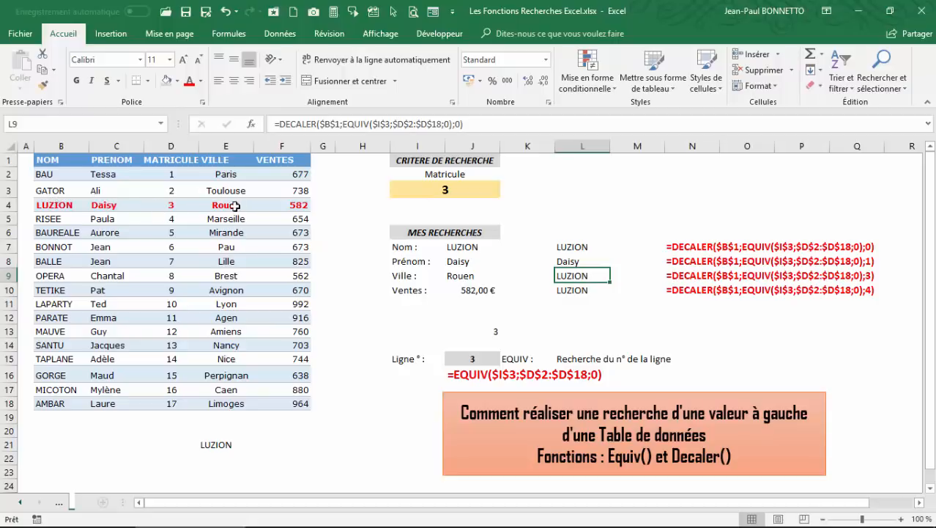
left_click(458, 123)
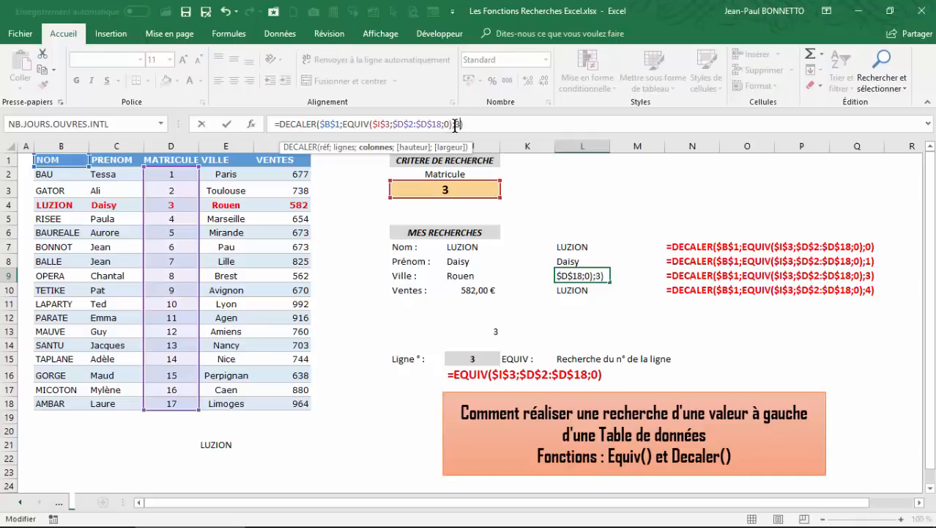
key("Return")
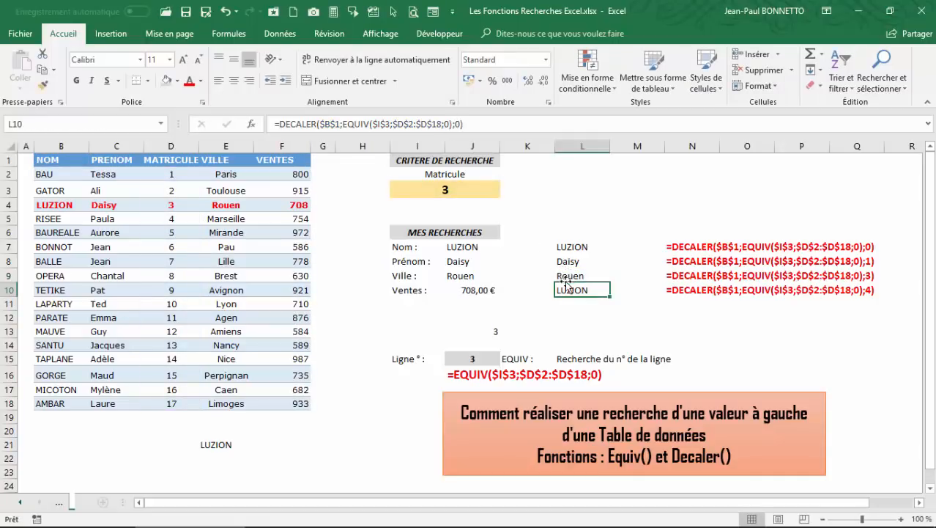
Step: Set the column offset in L10's DECALER formula to 4 to return the sales
left_click(458, 123)
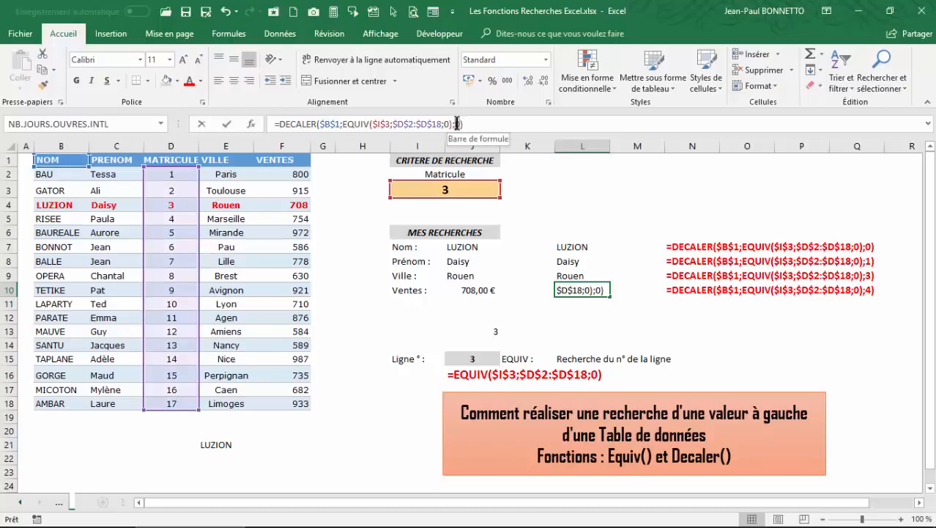
key("BackSpace")
type("4")
key("Return")
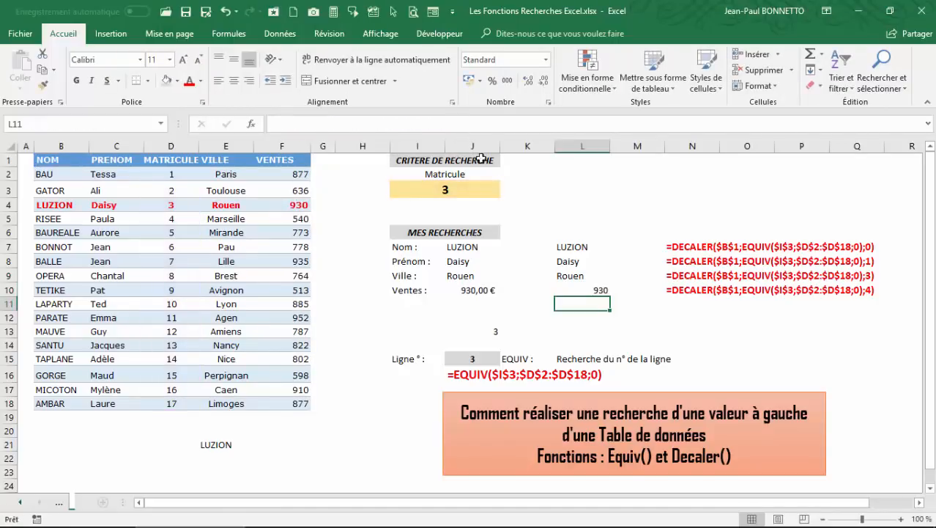
Step: Apply the euro accounting number format to the sales result in L10
left_click(590, 287)
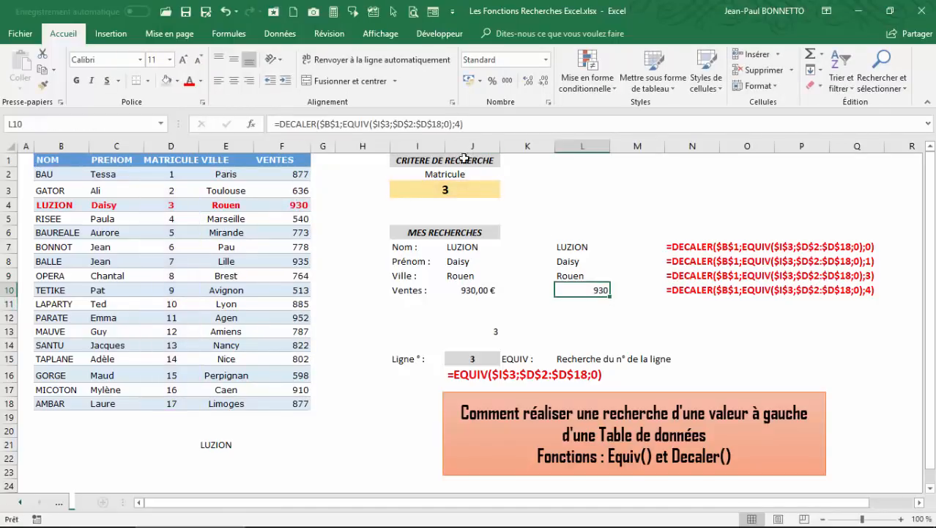
left_click(469, 80)
left_click(569, 247)
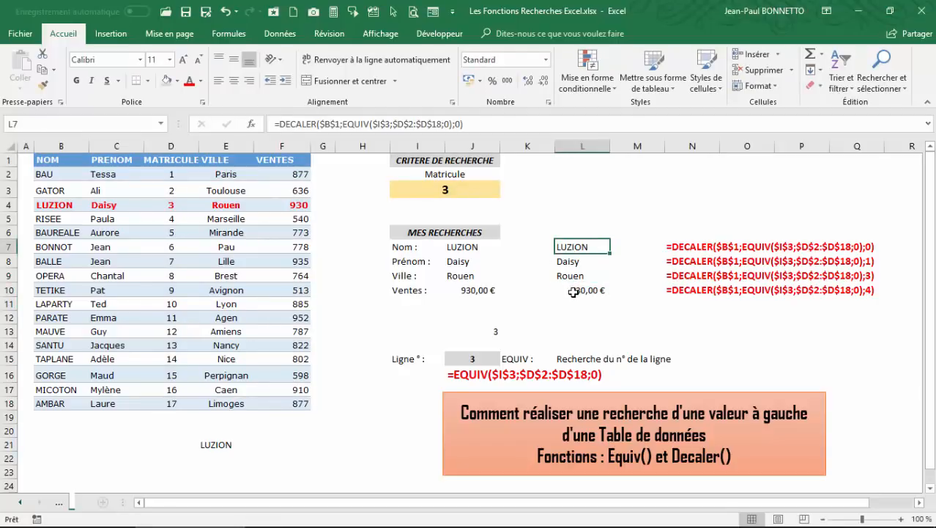
left_click(574, 292)
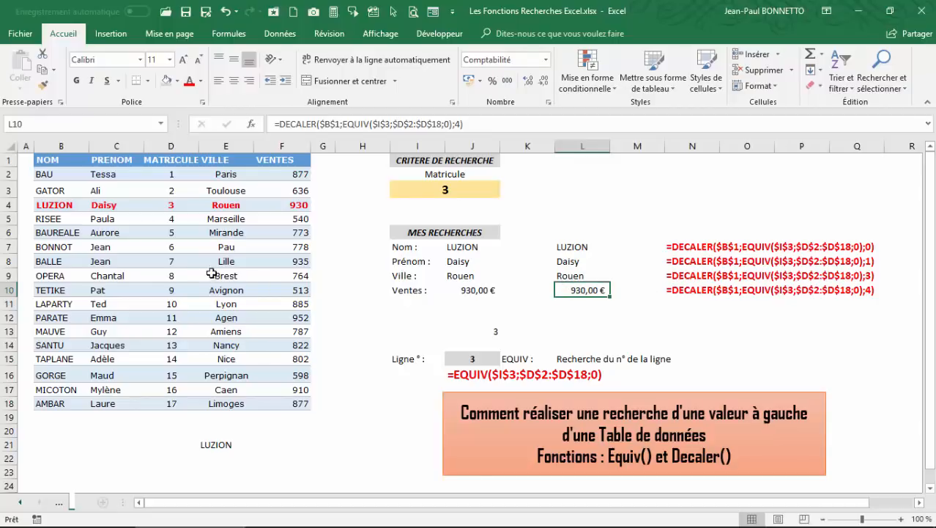
Step: Examine the table row for matricule 6 and the name and first-name lookup cells in J7, L7 and L8
left_click(176, 258)
left_click(397, 191)
left_click(187, 247)
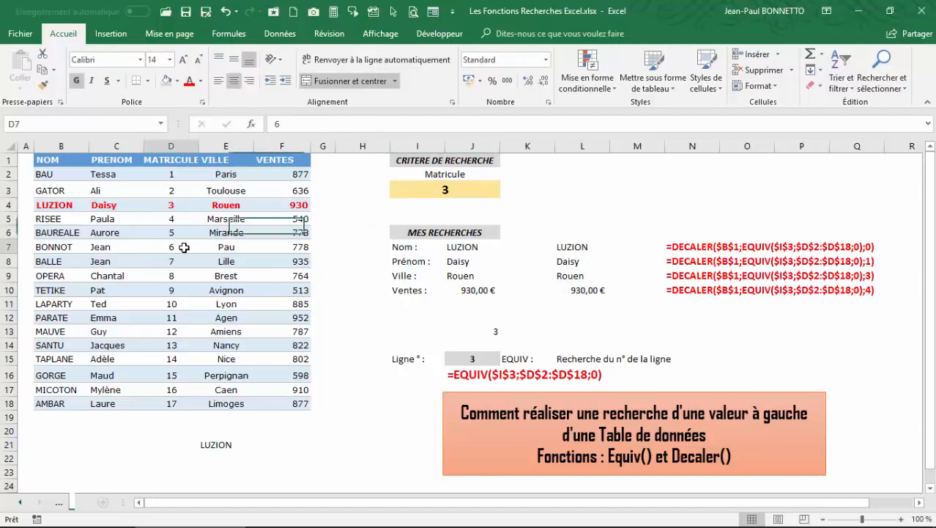
left_click(91, 243)
left_click(43, 251)
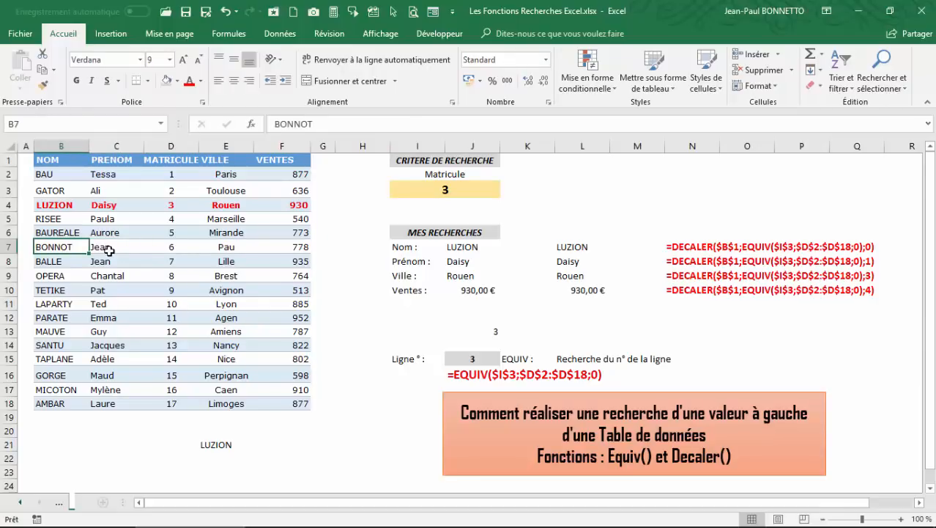
left_click(571, 259)
left_click(550, 246)
left_click(466, 243)
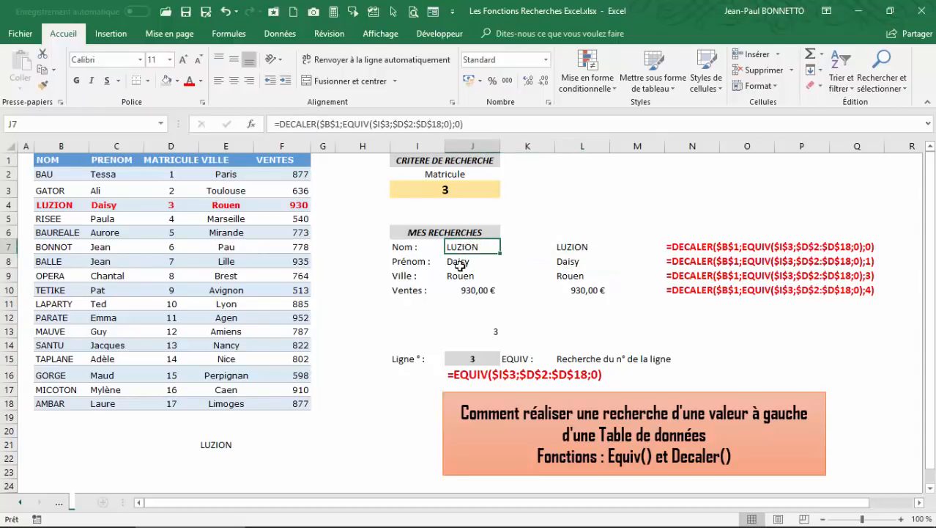
Step: Compare the formula texts in N7:N10 with the DECALER formulas in L7:L10 and their reference cell B1
left_click(682, 247)
left_click(680, 276)
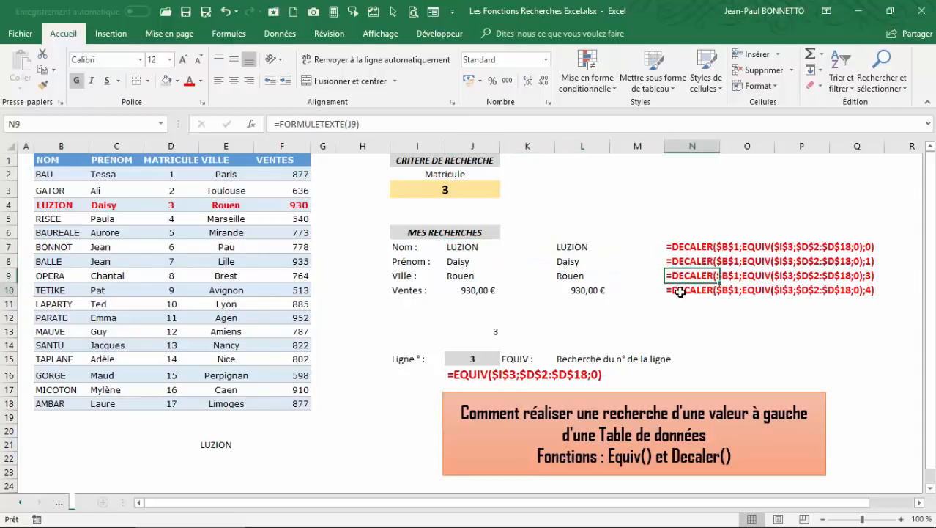
left_click(680, 292)
left_click(568, 245)
left_click(570, 277)
left_click(573, 290)
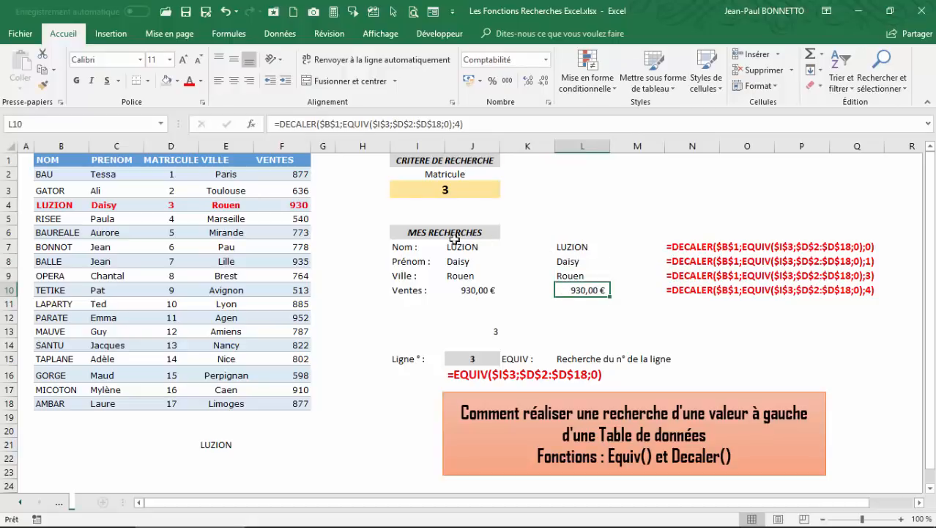
left_click(36, 163)
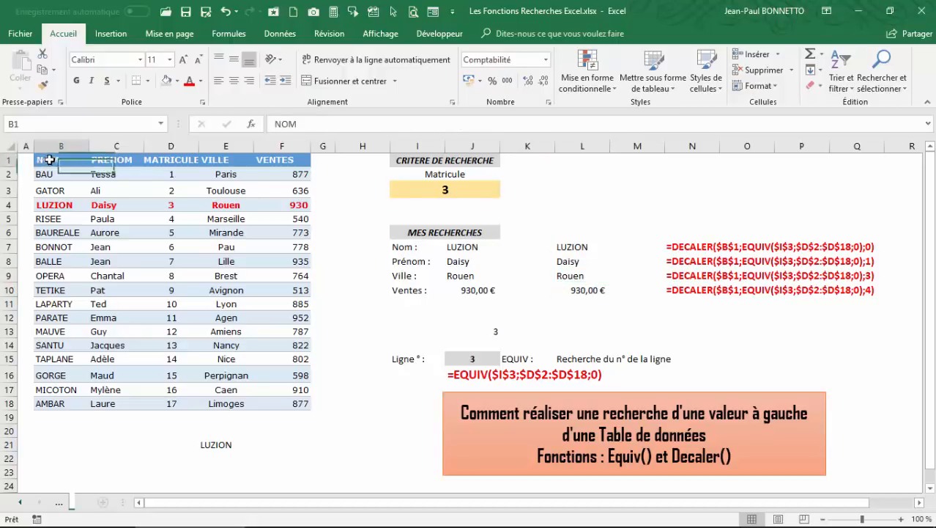
left_click(569, 245)
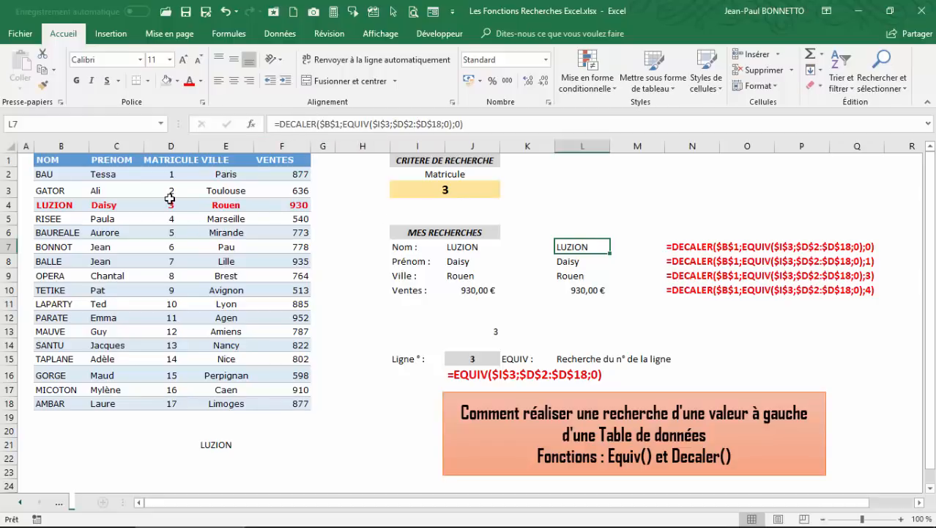
Step: Clear the test DECALER formula from cell E21 below the table
left_click(200, 443)
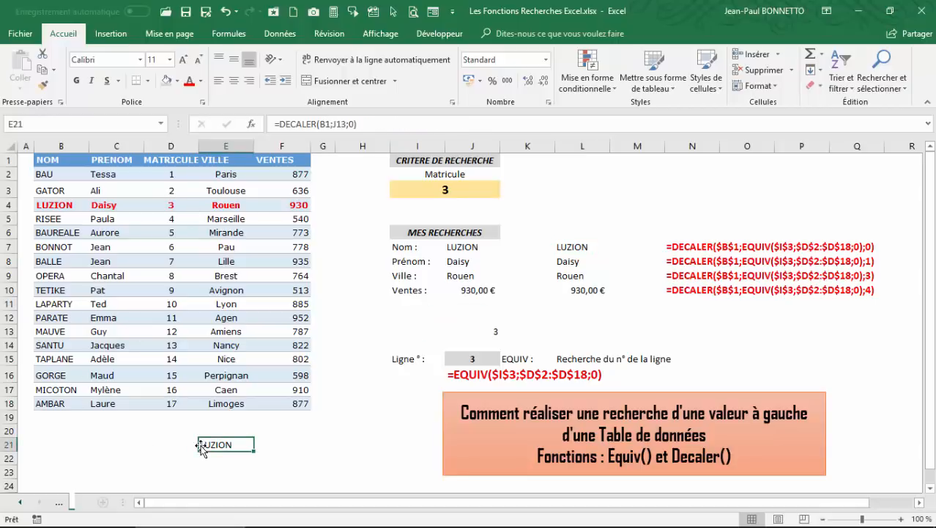
key("Delete")
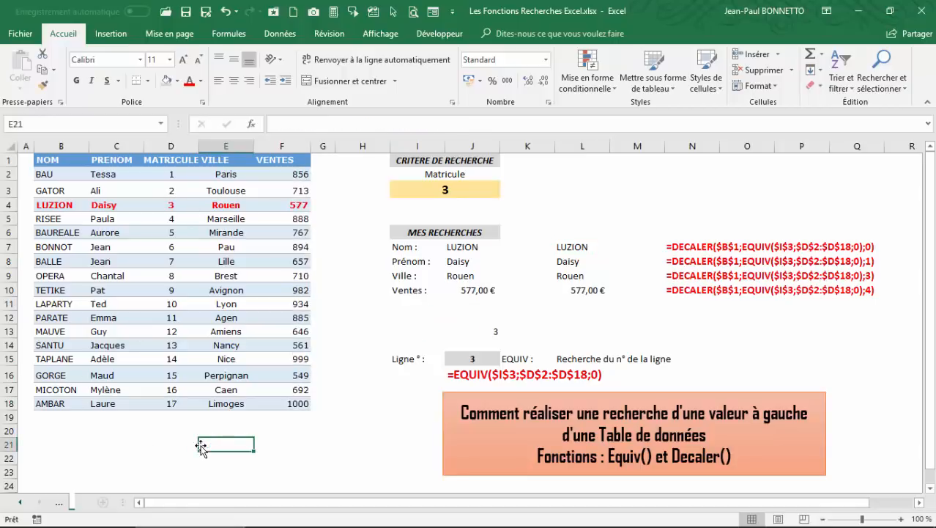
Step: Review the DECALER formulas in L9 and L7, and open the cell options for B4 in the NOM column
left_click(563, 277)
left_click(568, 246)
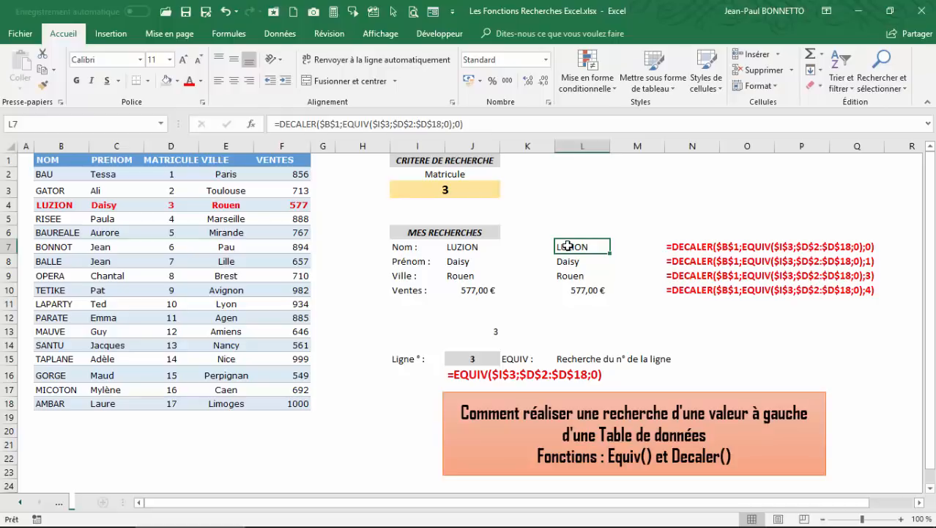
right_click(61, 206)
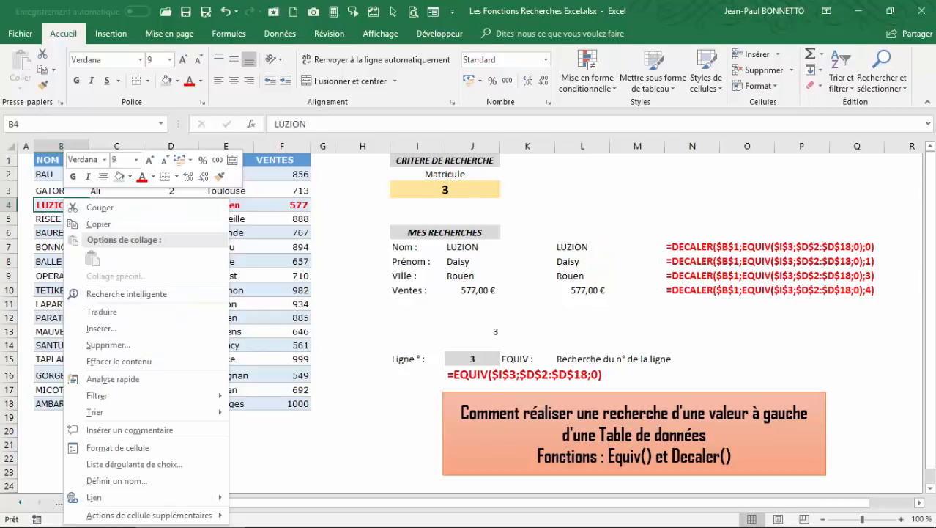